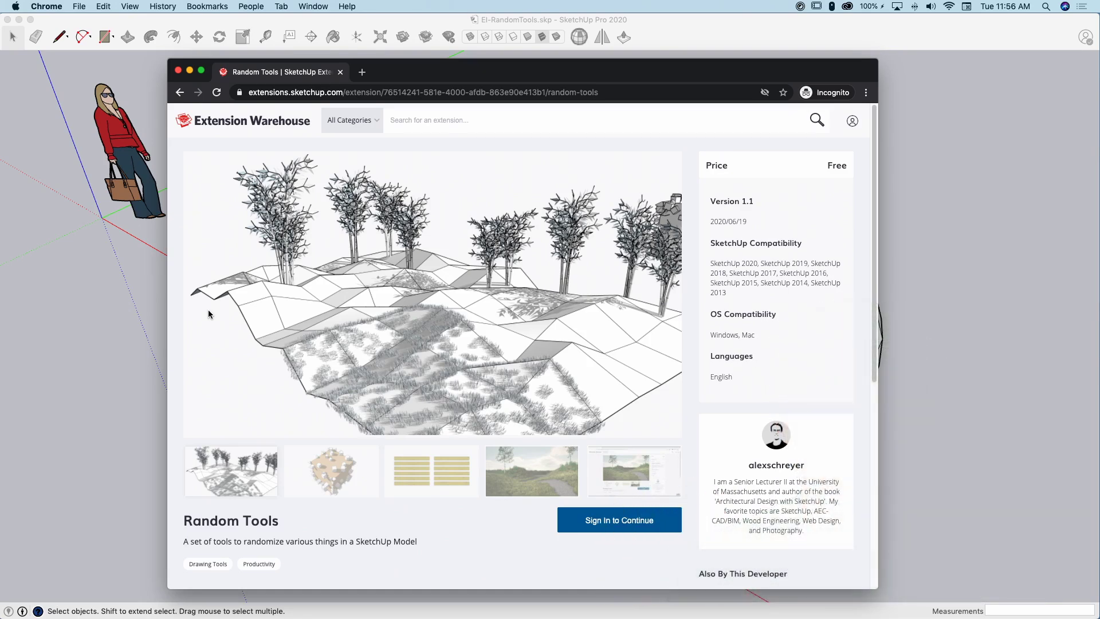
Step: Return to the grid-and-sphere model and place the Random Tools toolbar on the canvas beside the figure
click(64, 187)
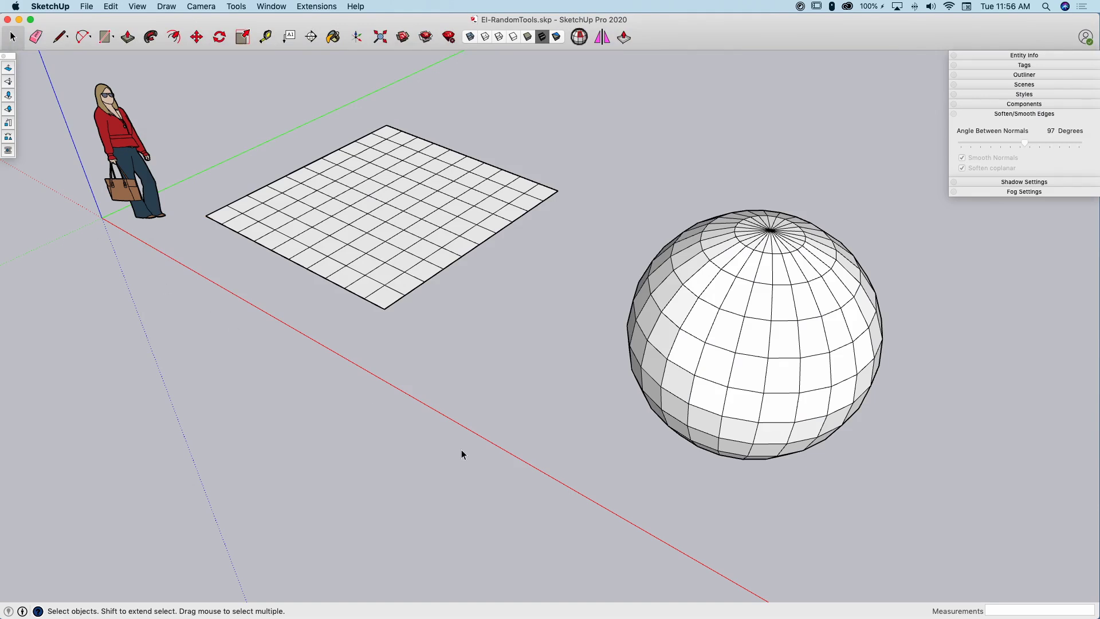
click(380, 240)
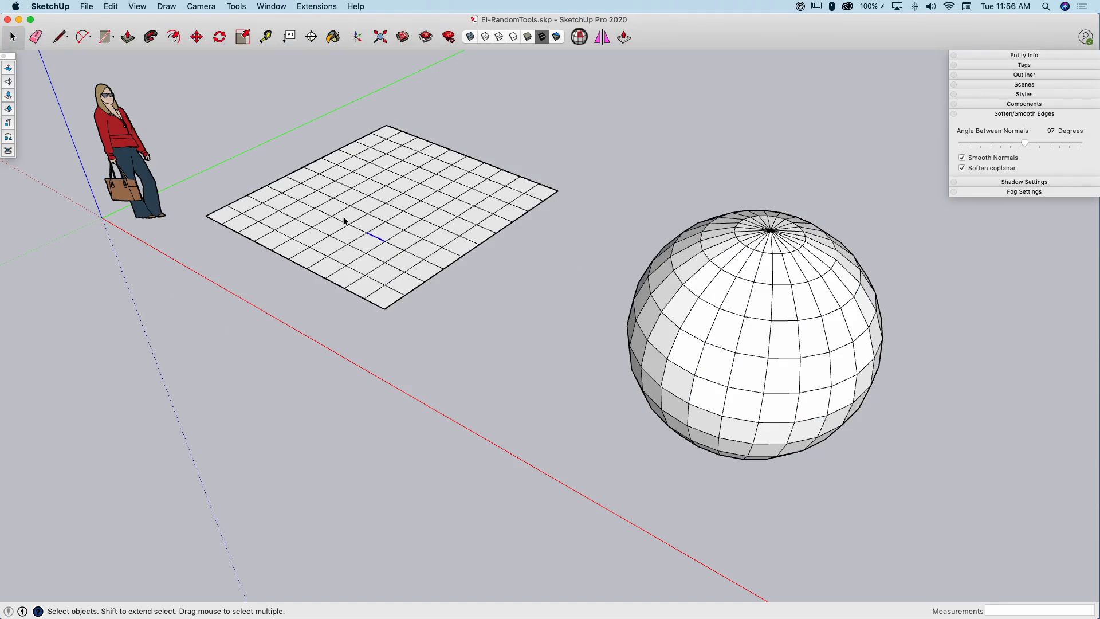
click(747, 298)
click(733, 302)
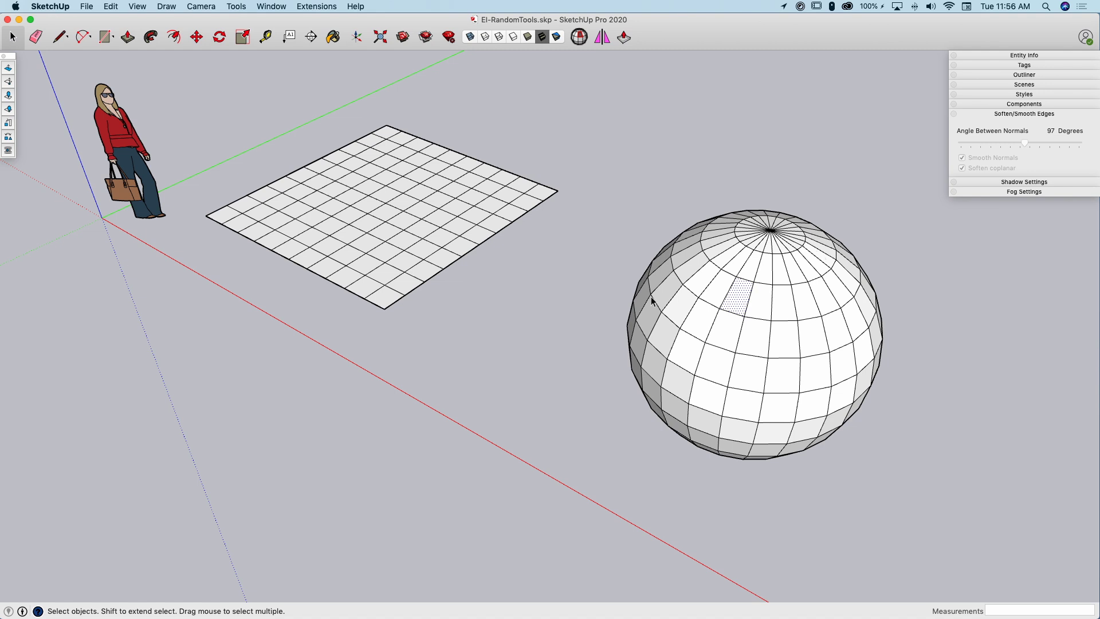
click(700, 325)
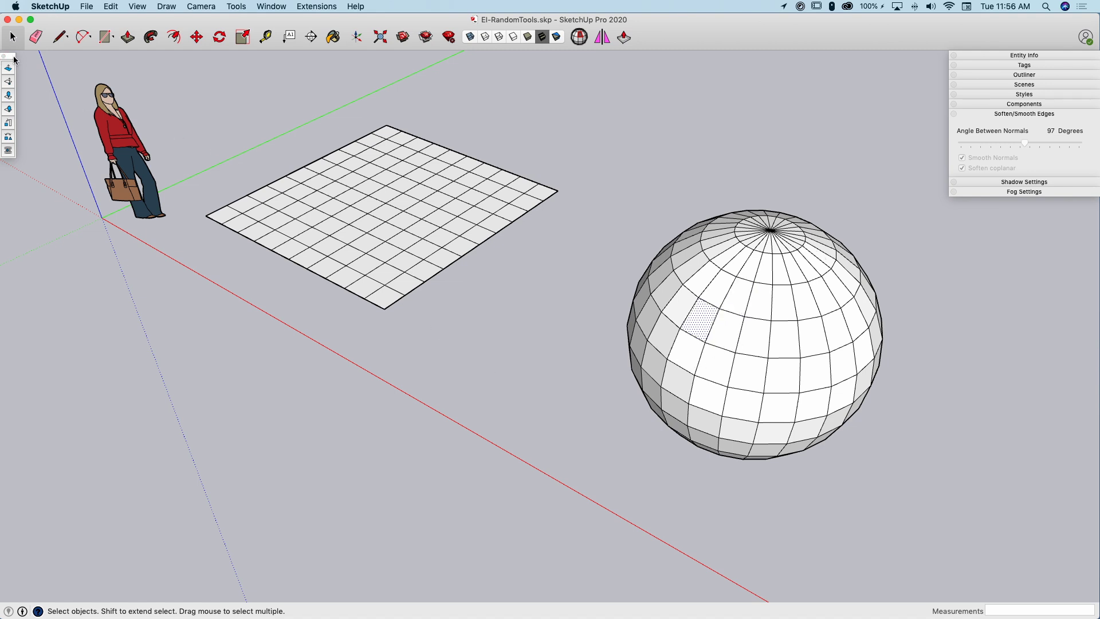
drag(14, 60, 622, 78)
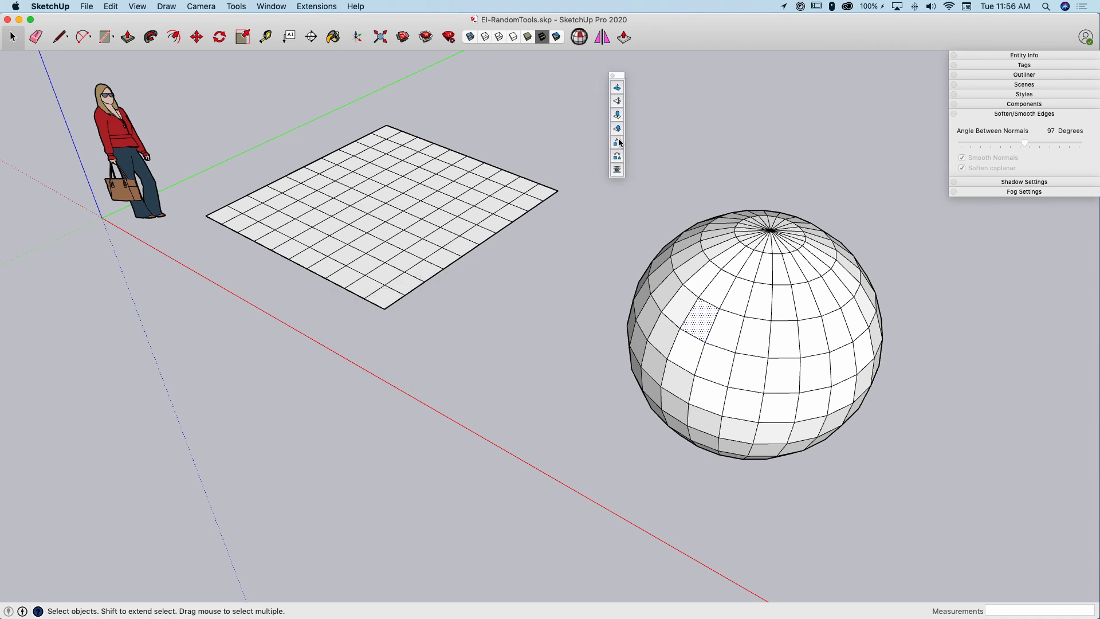
drag(622, 77, 195, 66)
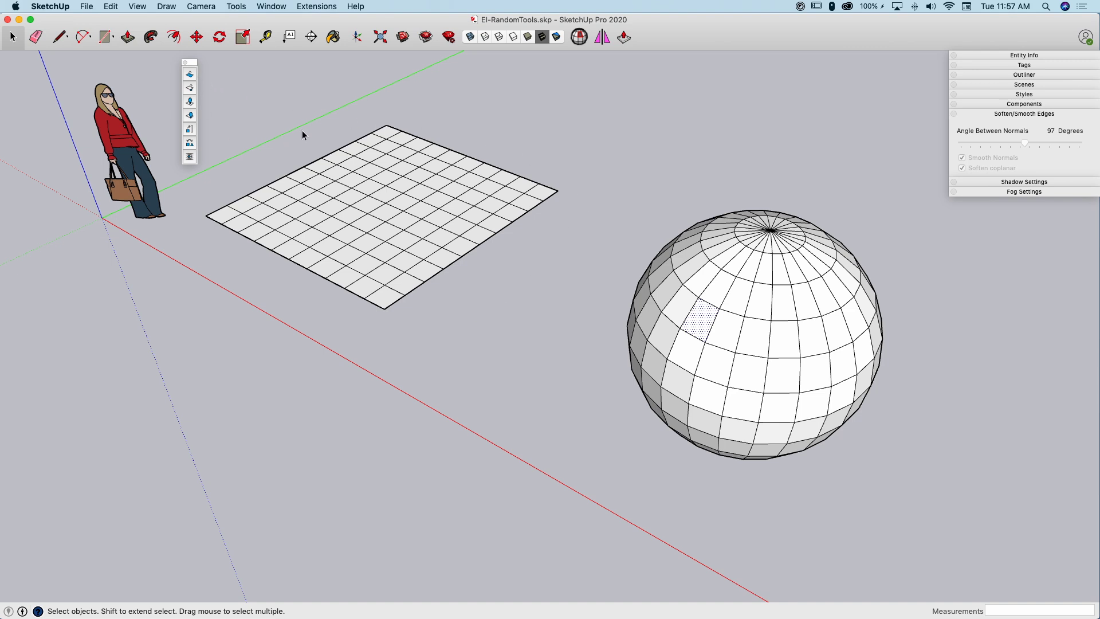
Step: Window-select the grid and randomly extrude its faces up to 2' tall with Create New Faces set to No
click(240, 92)
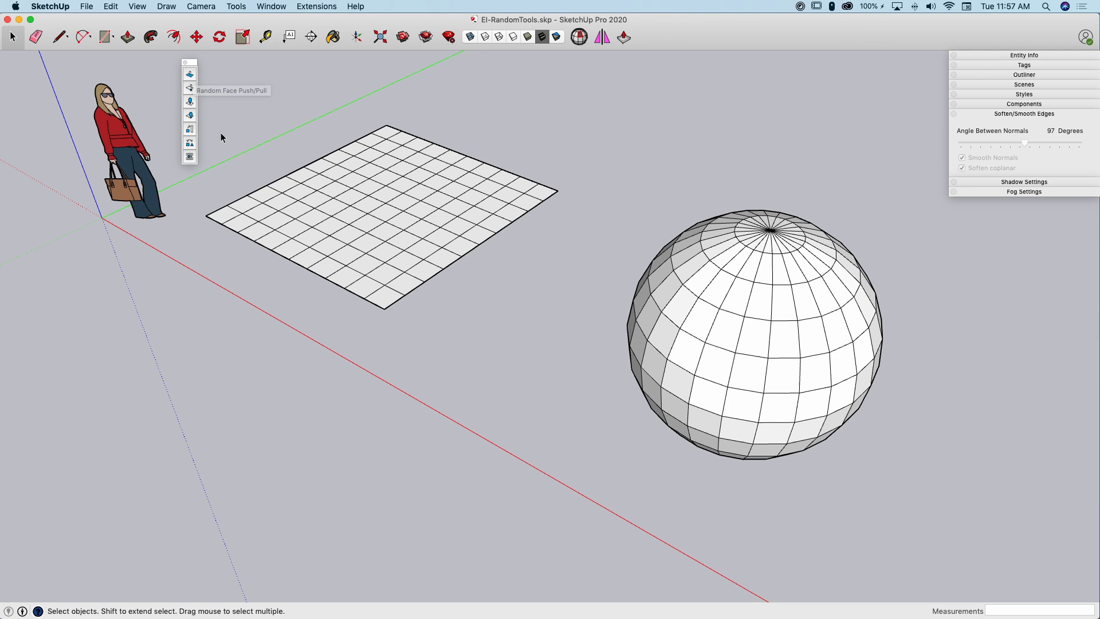
drag(448, 165, 201, 338)
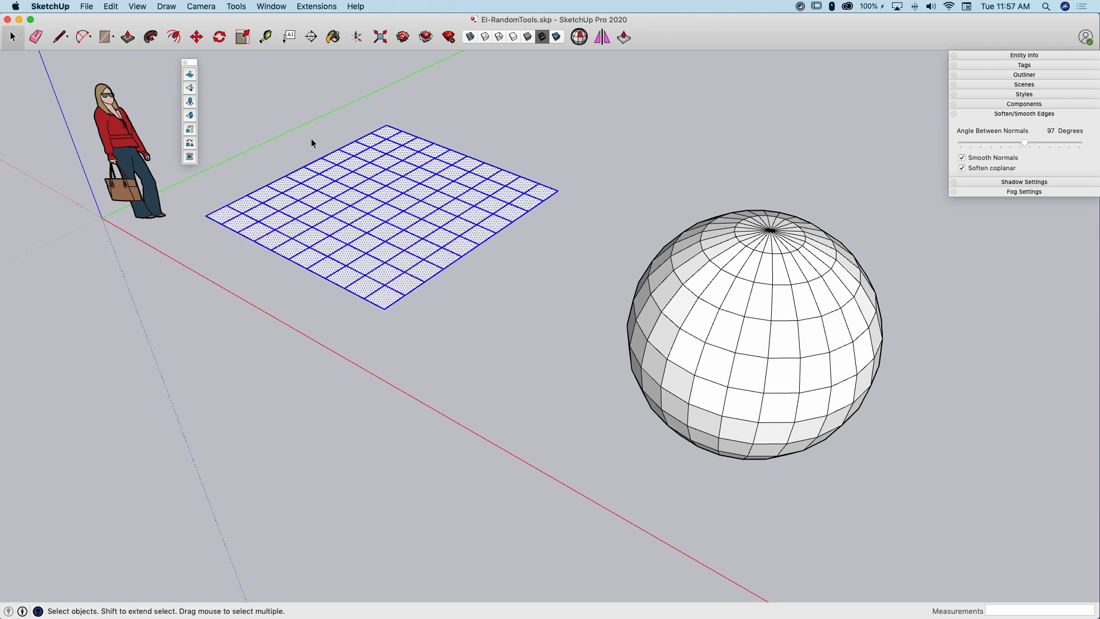
click(193, 78)
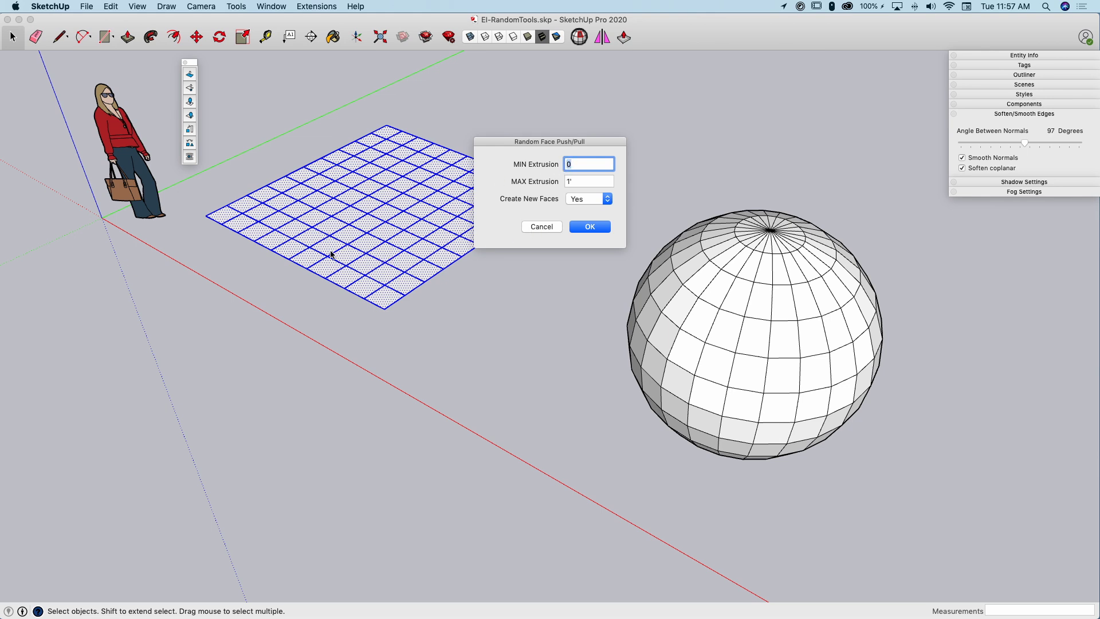
click(578, 181)
drag(577, 182, 552, 183)
click(598, 198)
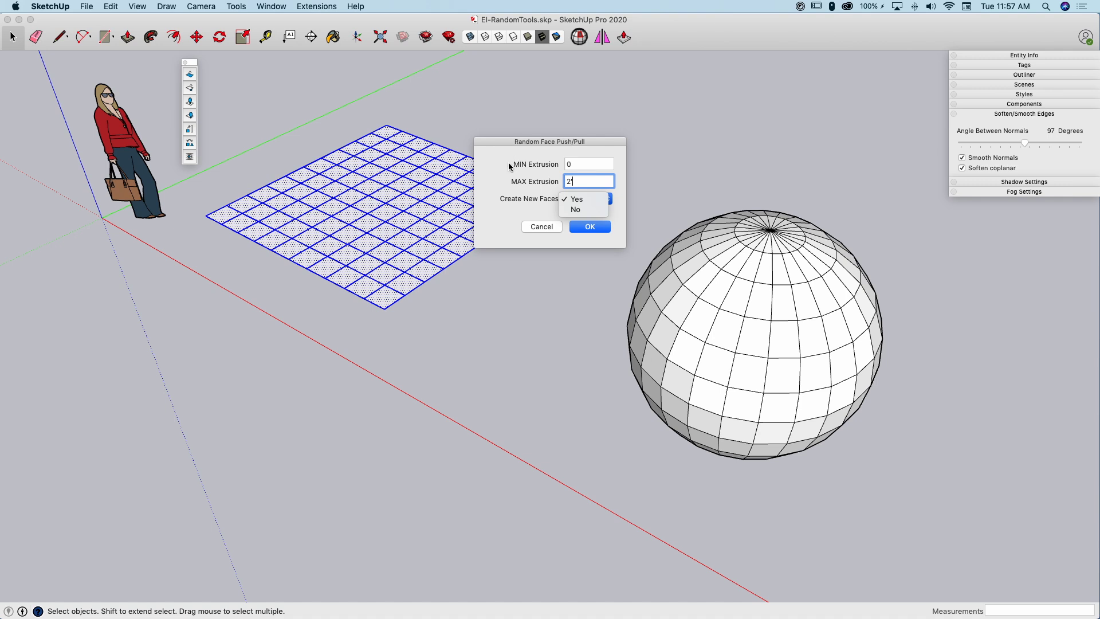
click(570, 196)
click(579, 208)
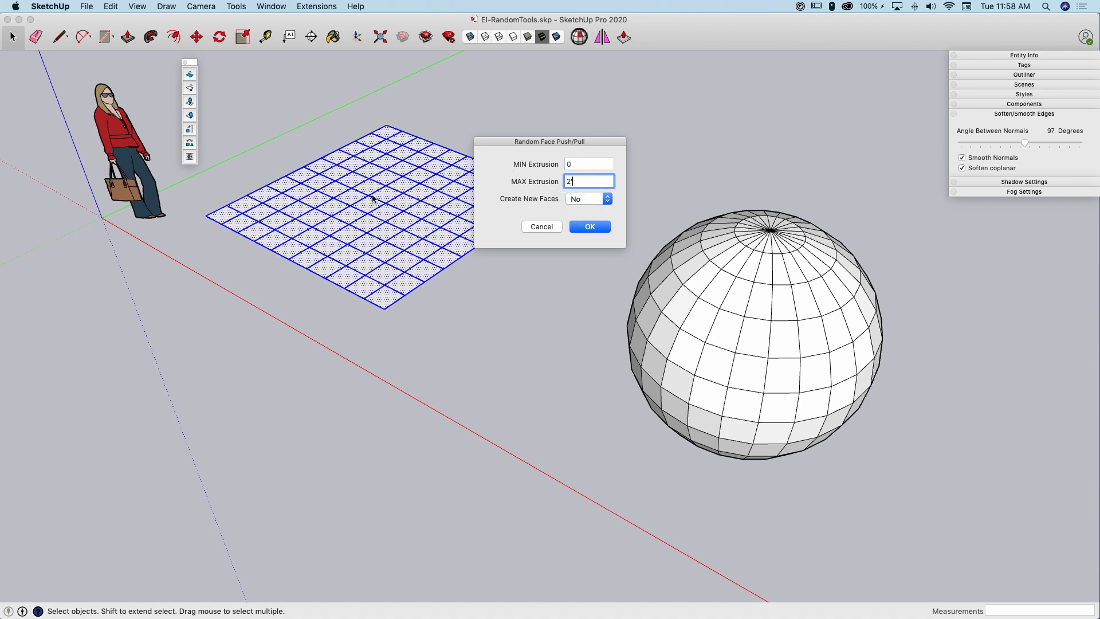
click(597, 228)
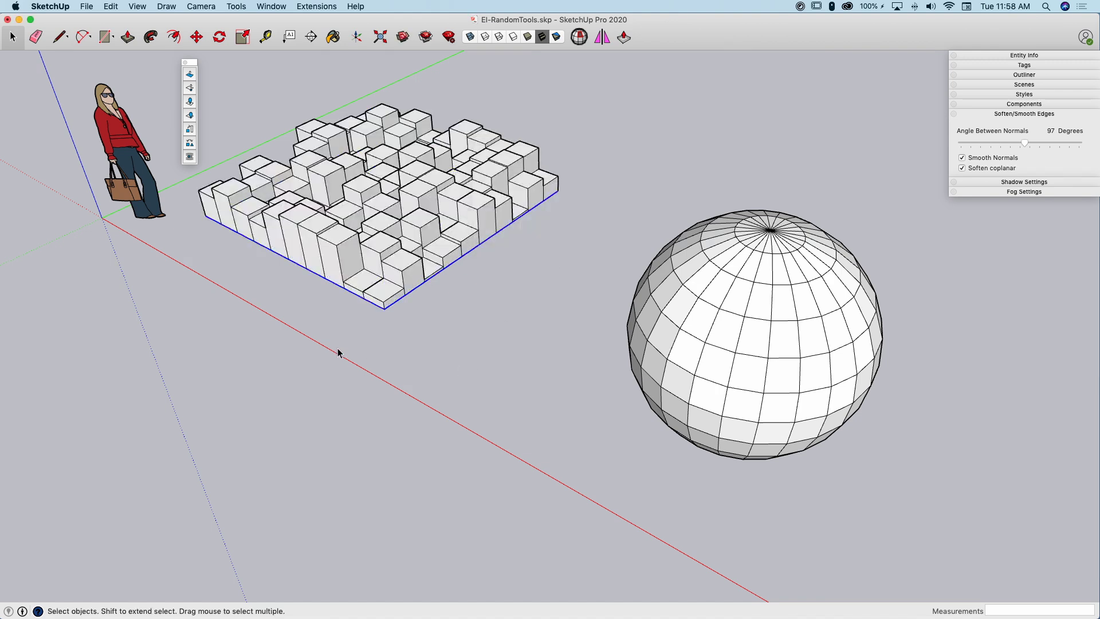
right_click(329, 304)
Step: Select the sphere and randomly push/pull its faces with Create New Faces set to No
click(245, 283)
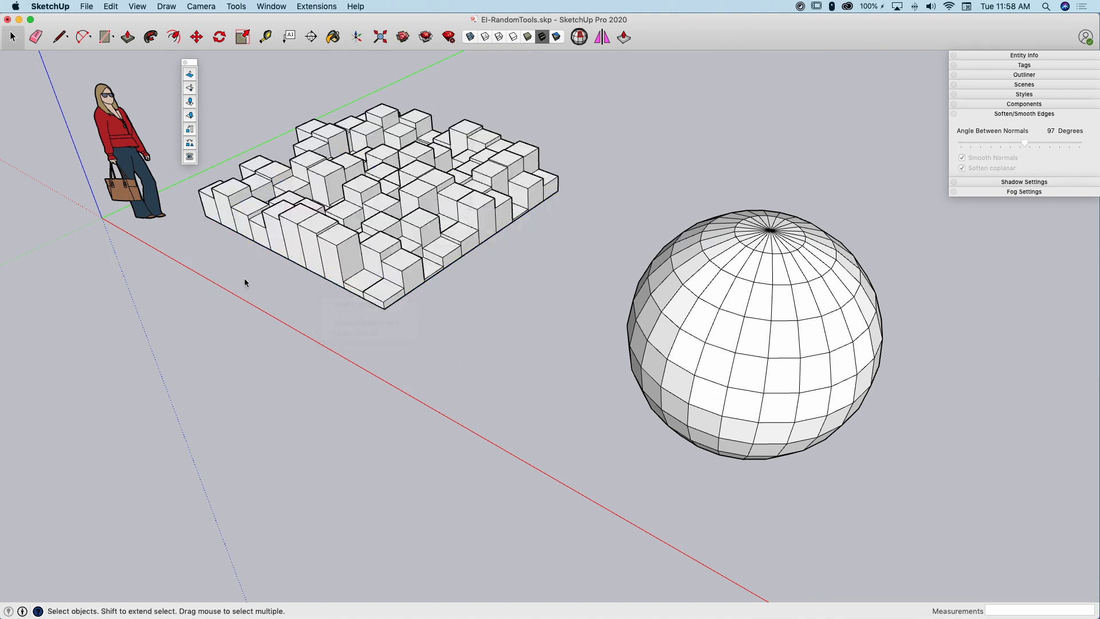
middle_drag(207, 253, 520, 223)
drag(521, 224, 769, 515)
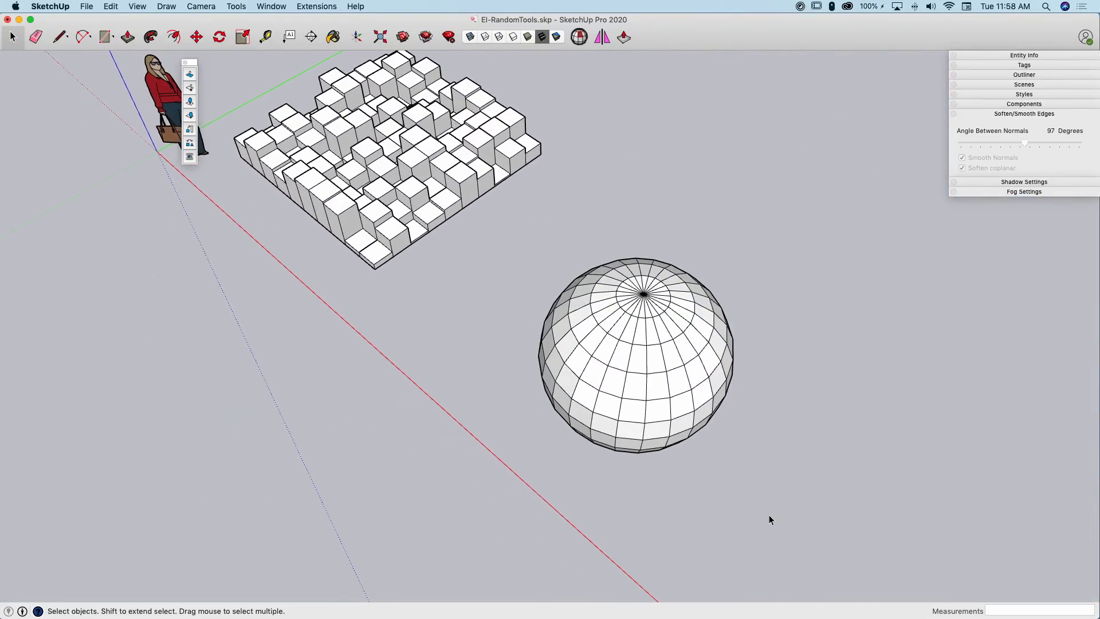
middle_drag(768, 514, 464, 269)
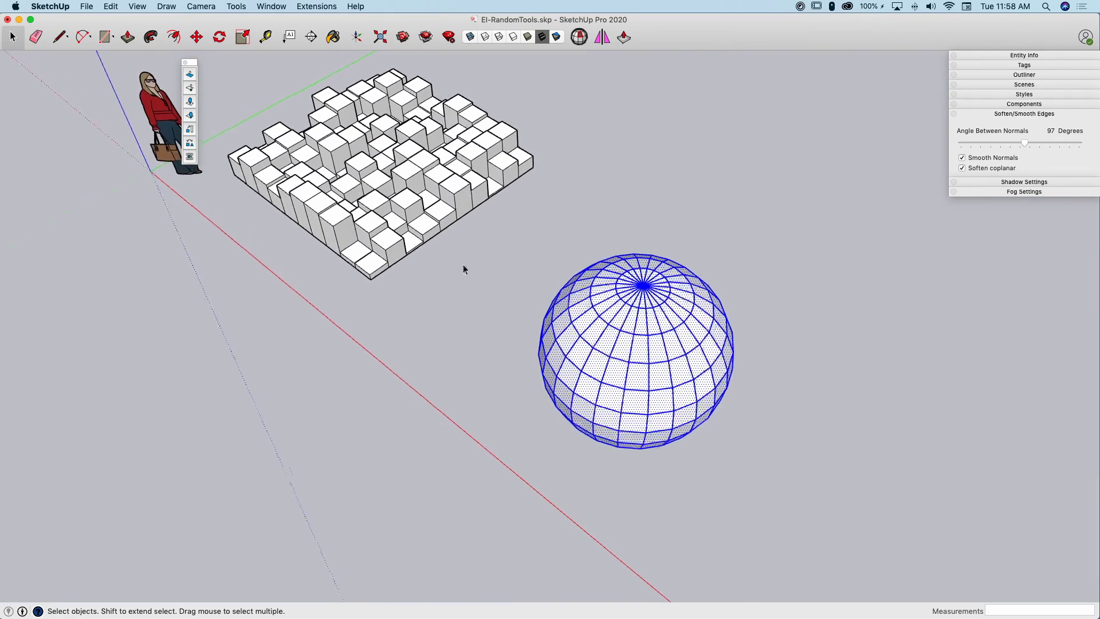
click(190, 74)
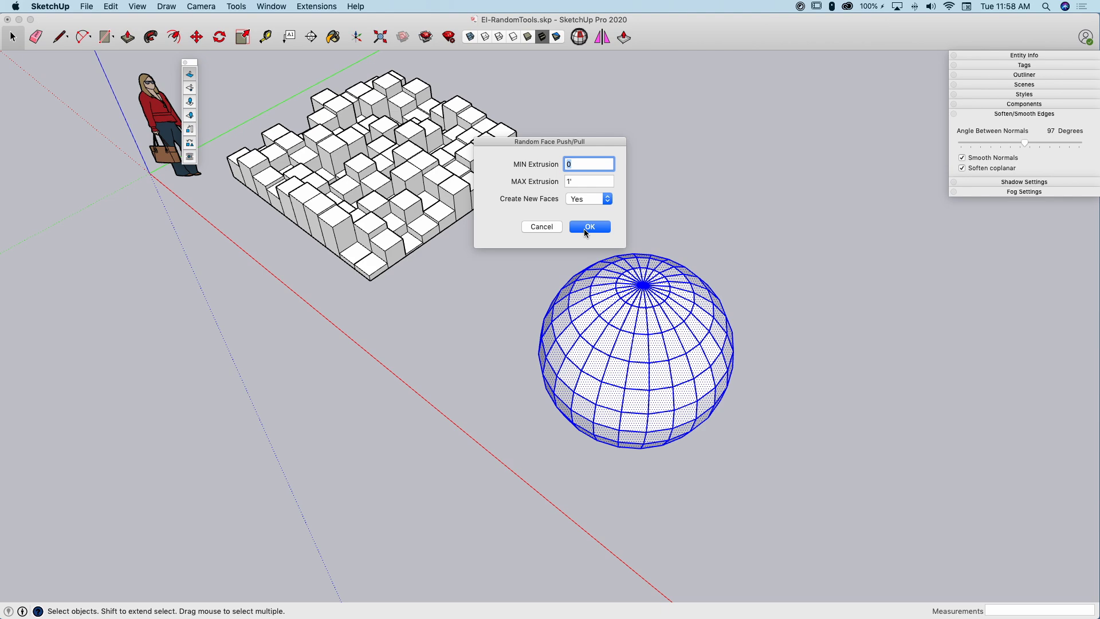
click(579, 201)
click(583, 210)
key(Return)
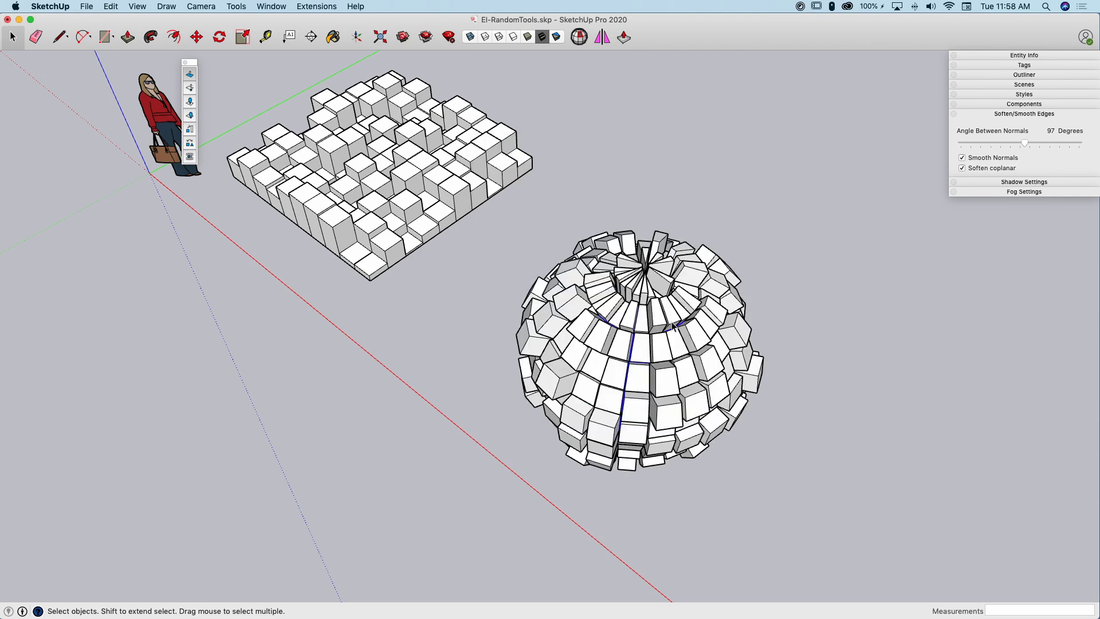
Step: Orbit around the extruded sphere to inspect the random blocks
middle_drag(678, 328, 342, 136)
middle_drag(222, 149, 193, 63)
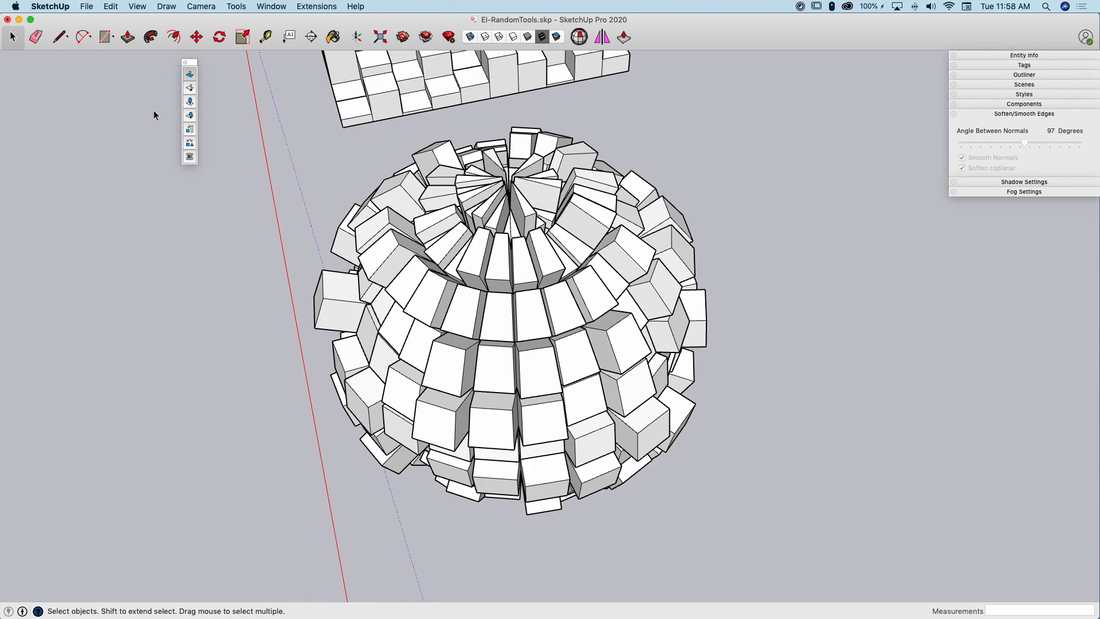
middle_drag(154, 110, 251, 118)
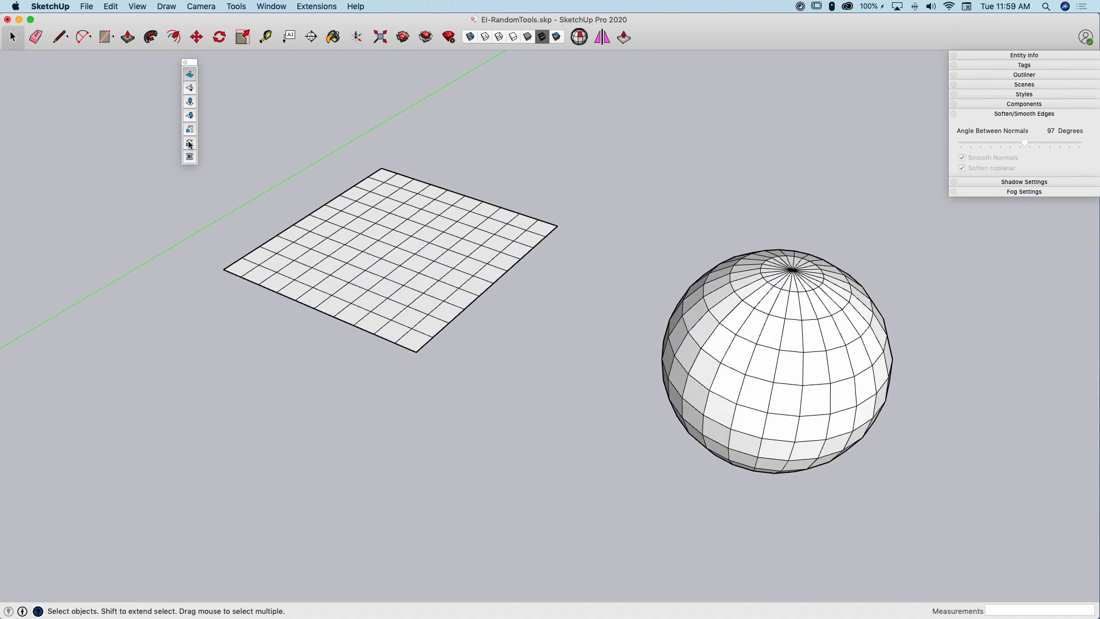
Step: Select the flat grid and randomize its vertex positions into a crumpled surface
middle_drag(310, 235, 258, 177)
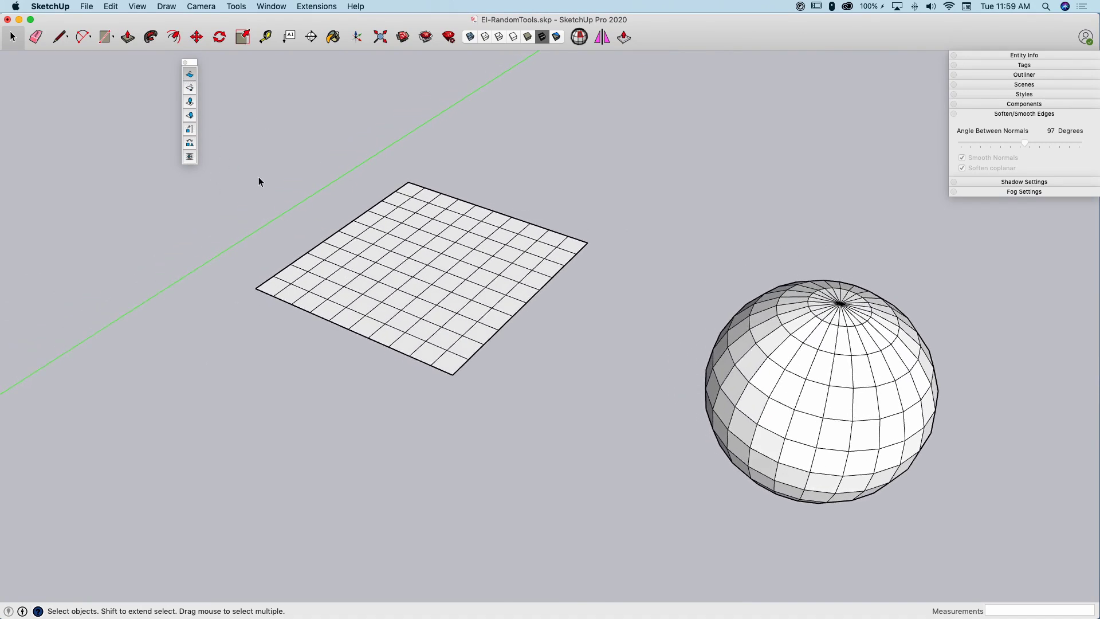
drag(251, 157, 628, 425)
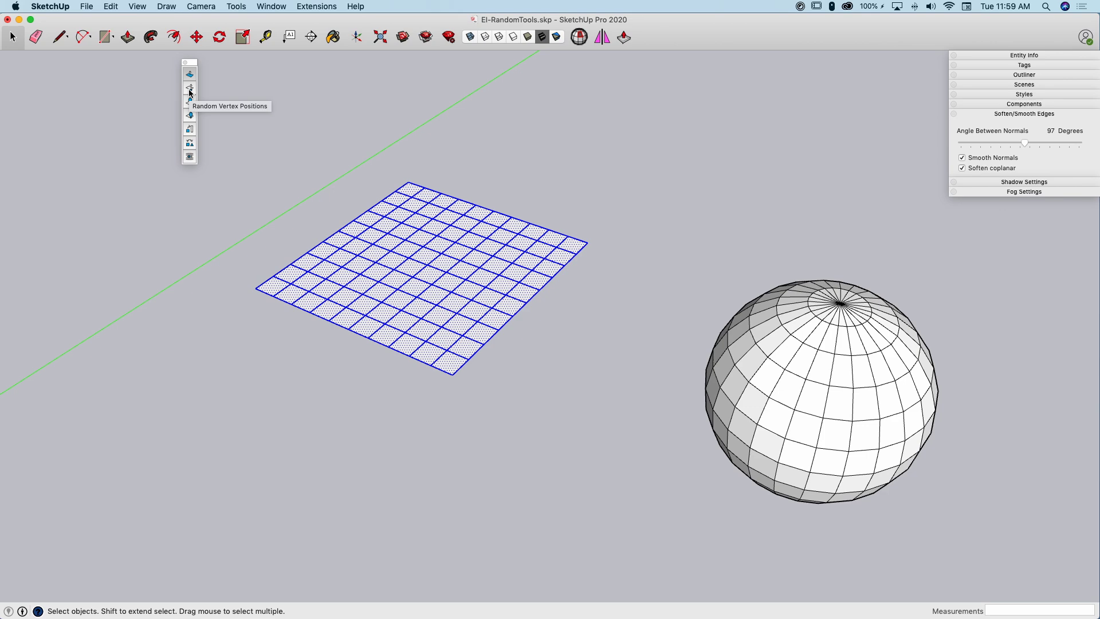
scroll(278, 205, up, 5)
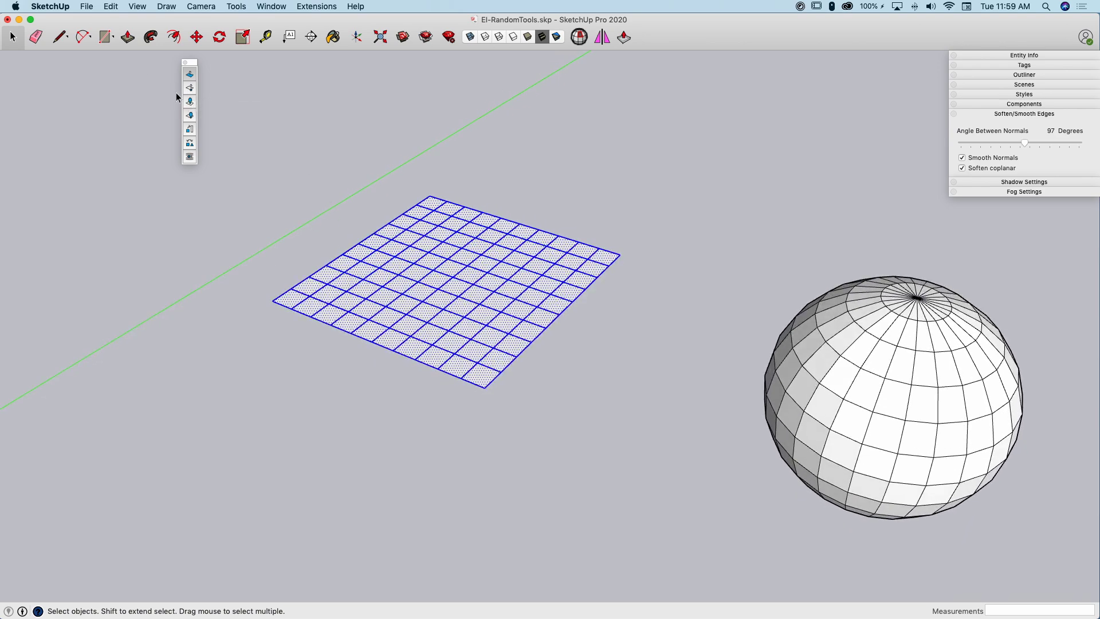
scroll(176, 98, up, 3)
click(189, 73)
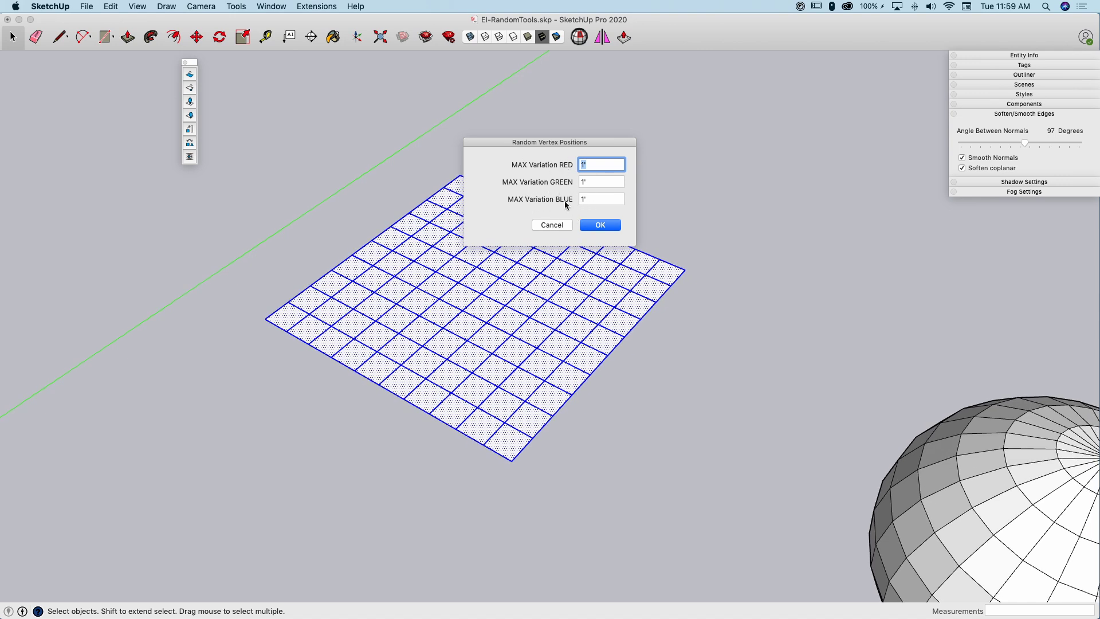
click(598, 228)
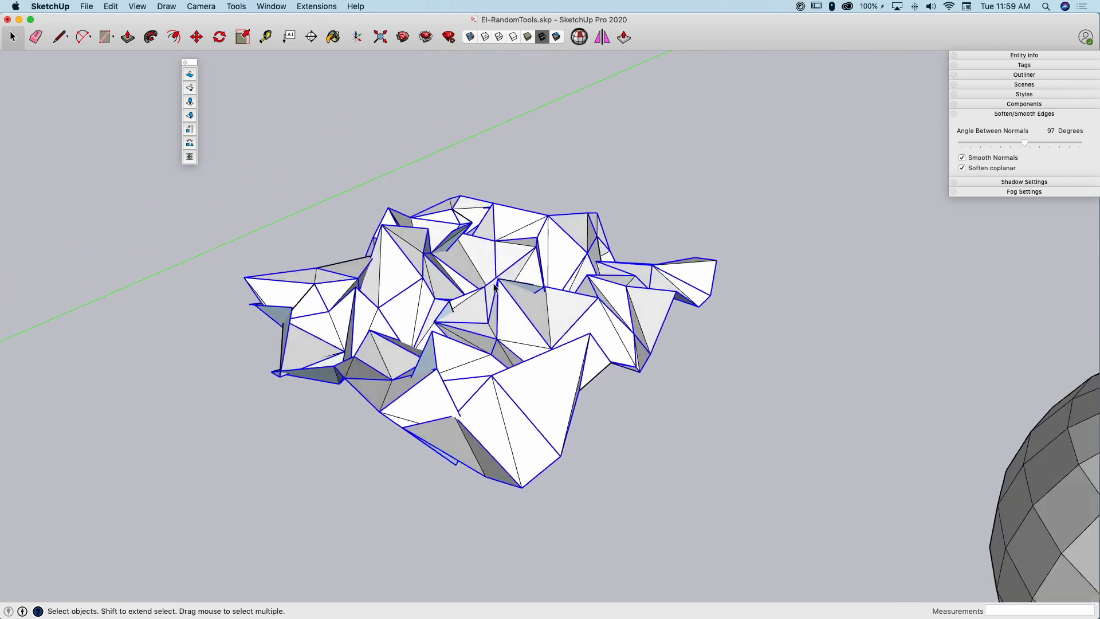
Step: Soften the crumpled mesh's coplanar edges with a 75-degree angle between normals
triple_click(470, 269)
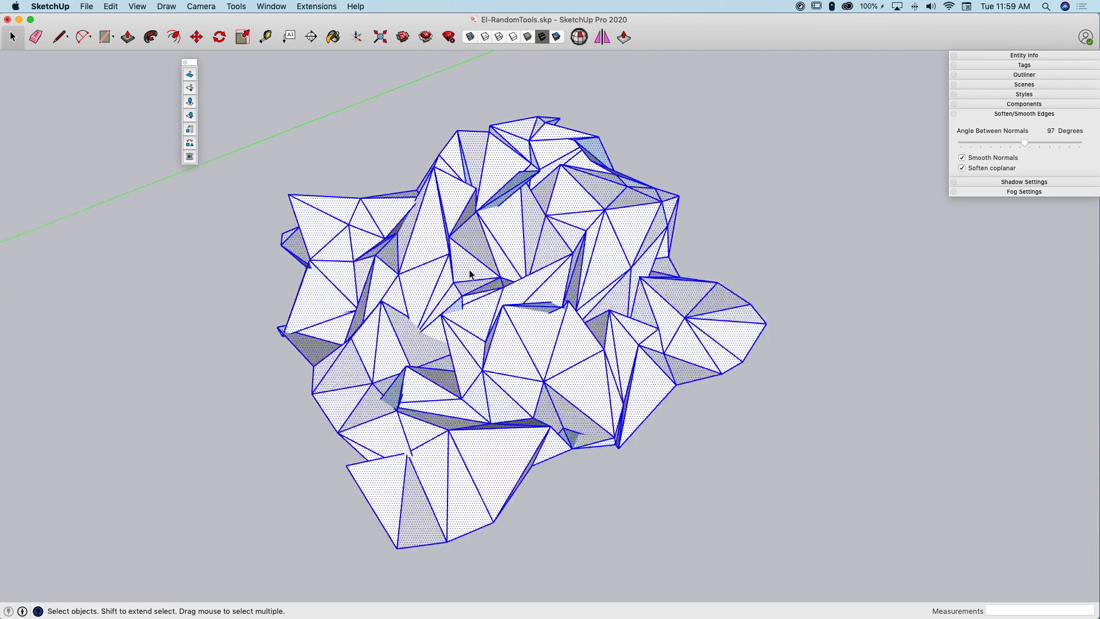
click(962, 168)
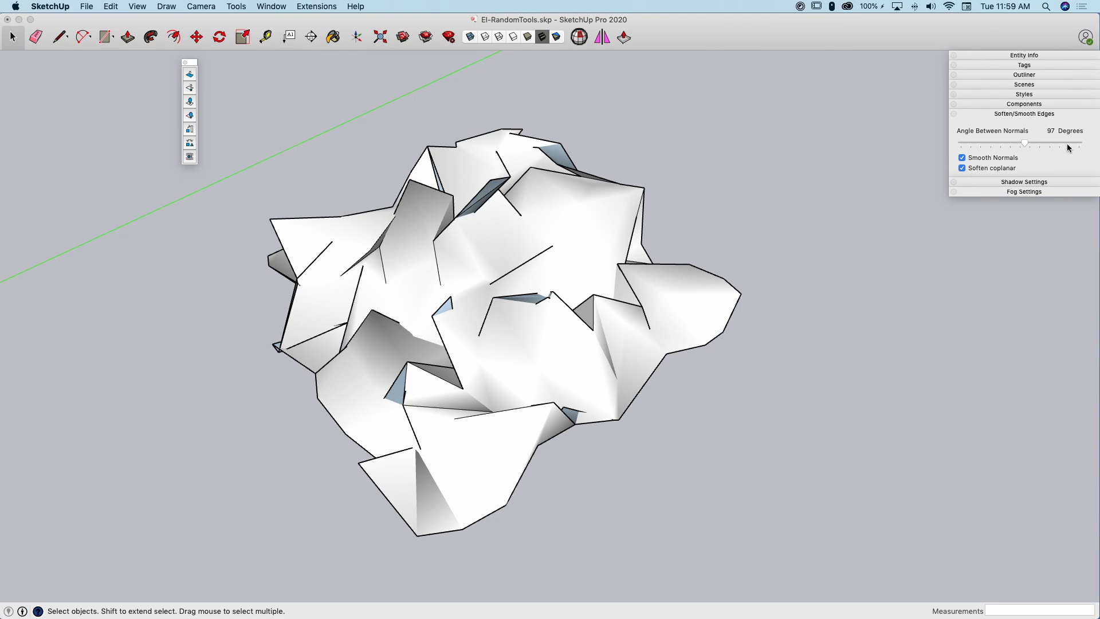
drag(1026, 144, 1009, 142)
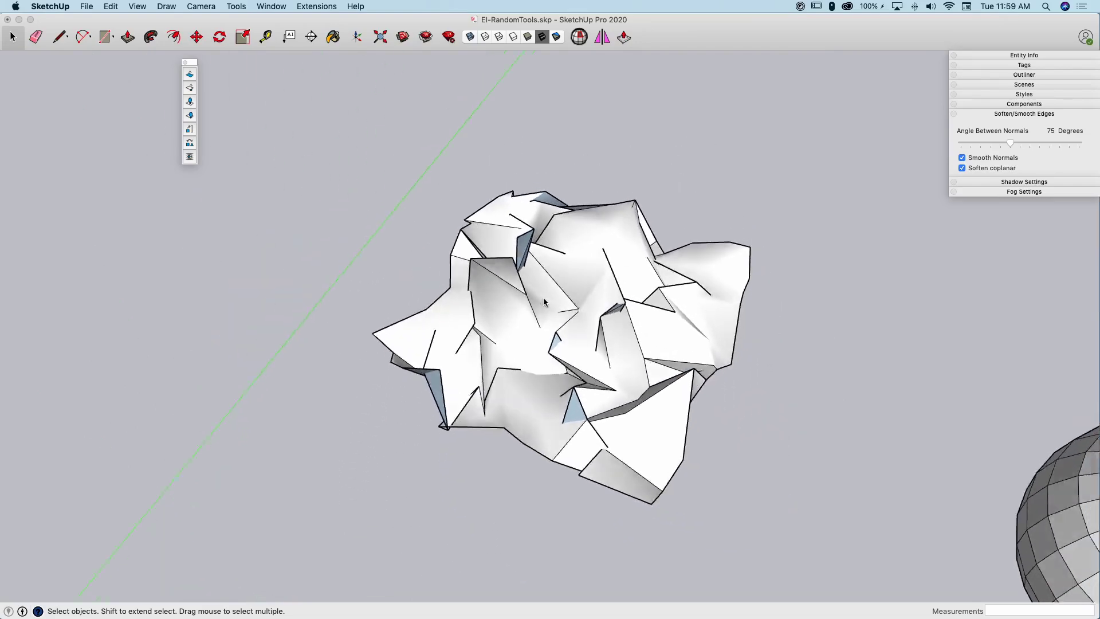
Step: Select the sphere and randomize its vertex positions with the default 1' offsets
triple_click(533, 223)
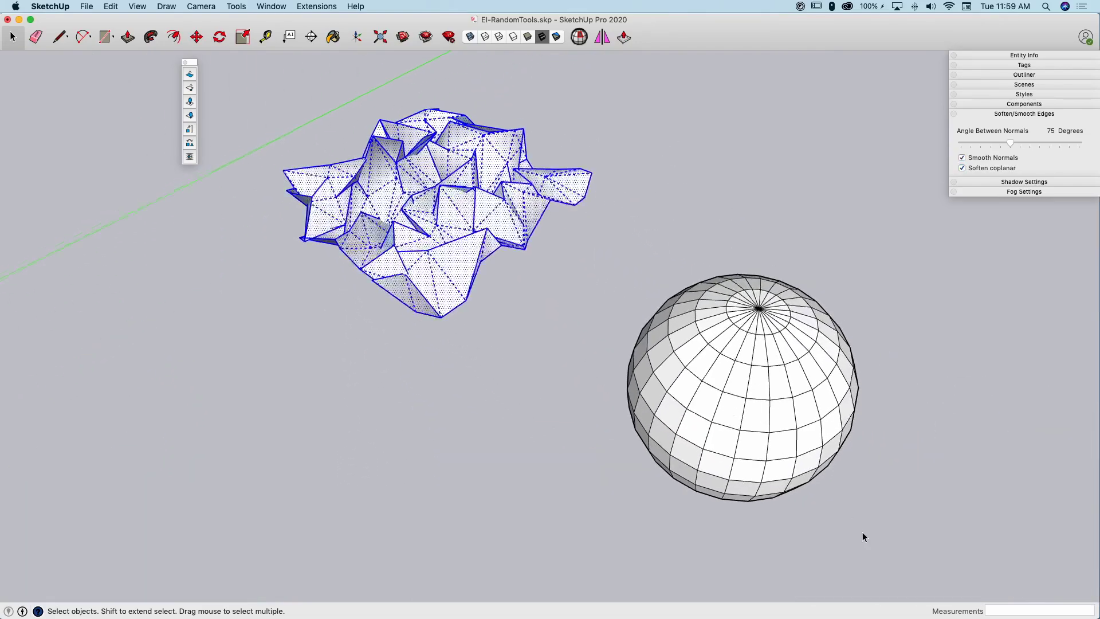
click(576, 297)
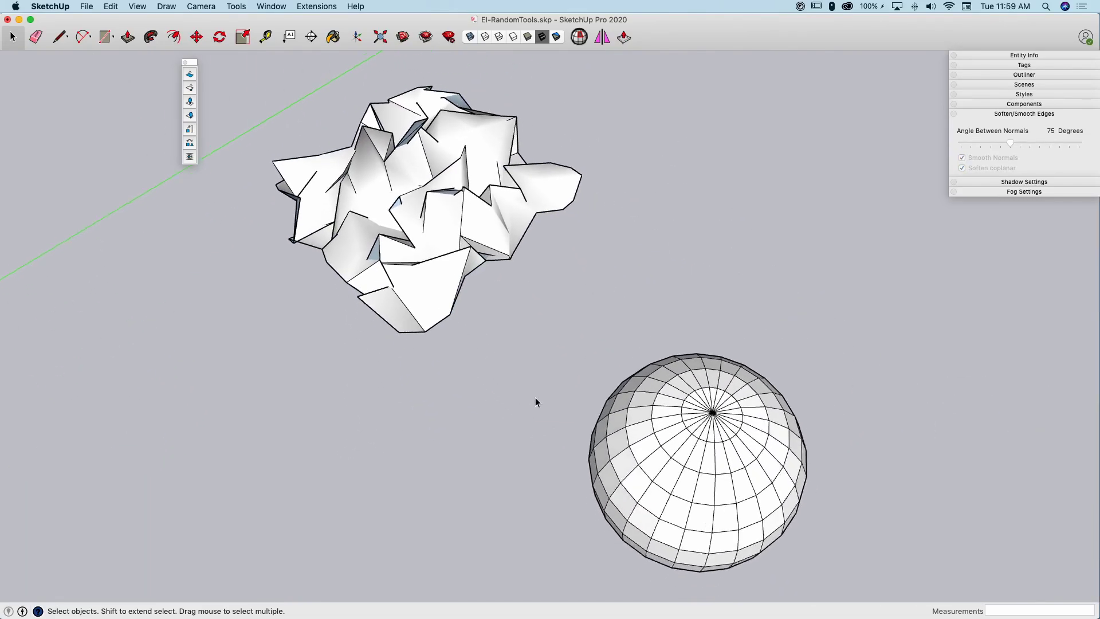
drag(538, 252, 847, 550)
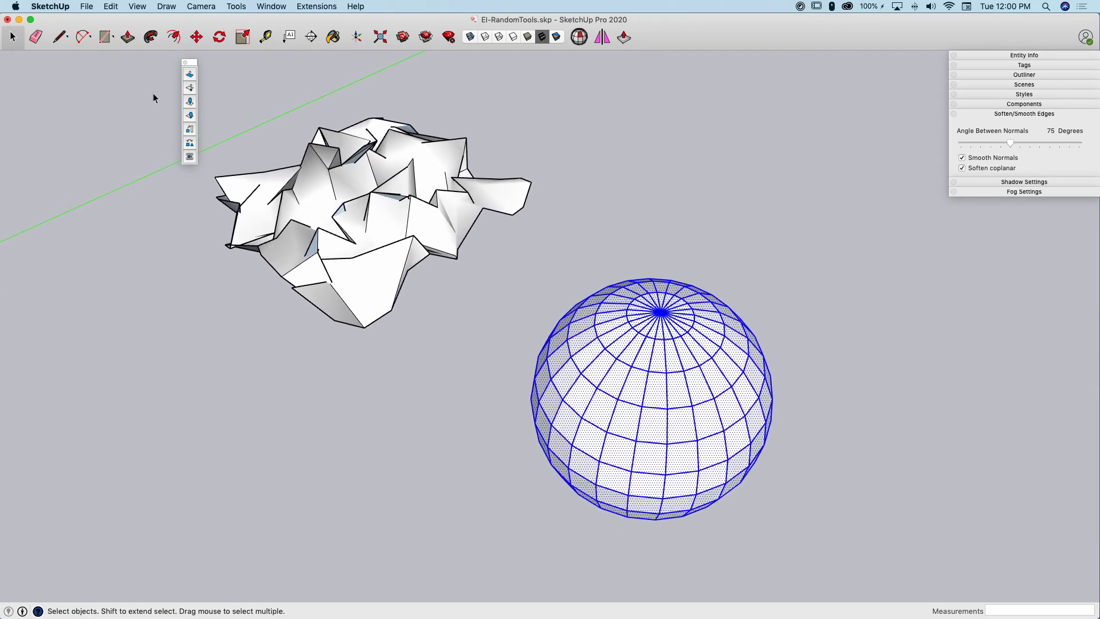
click(191, 89)
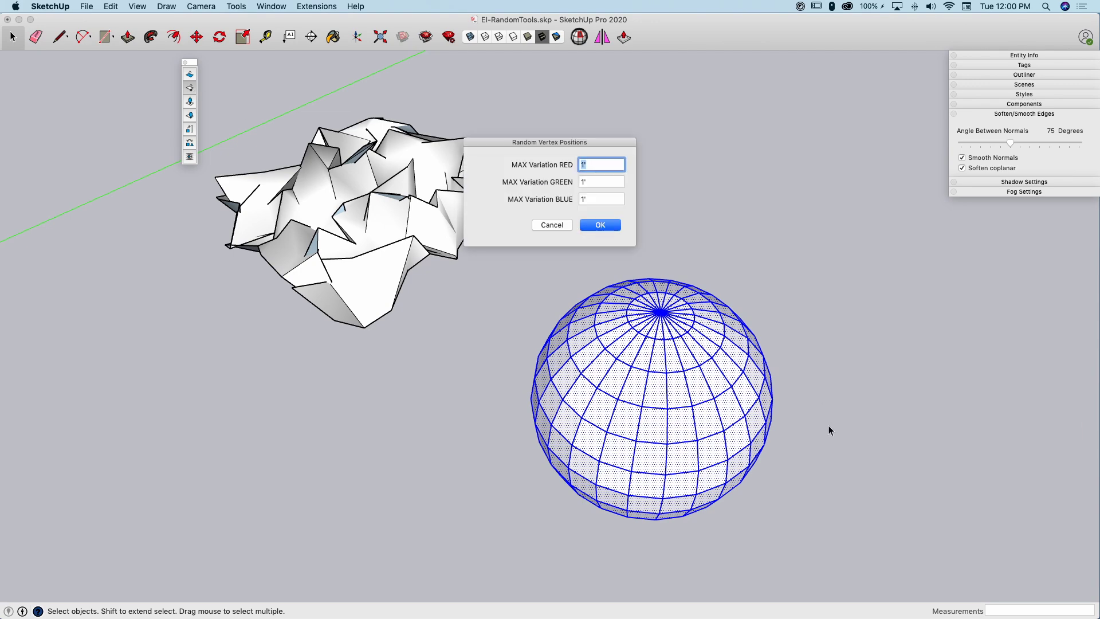
key(Return)
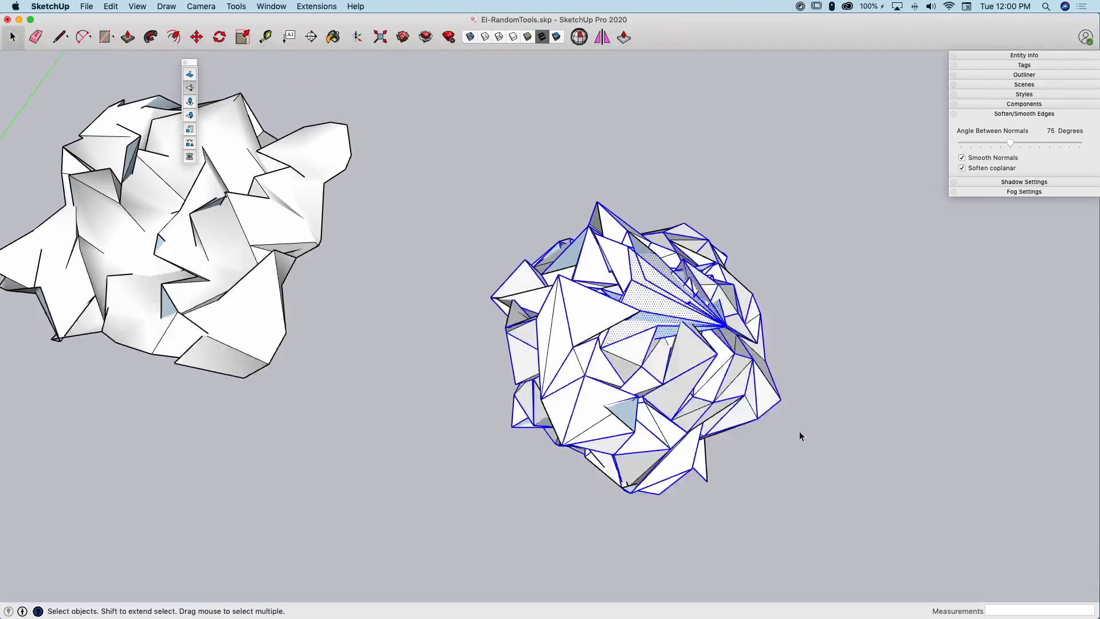
click(798, 437)
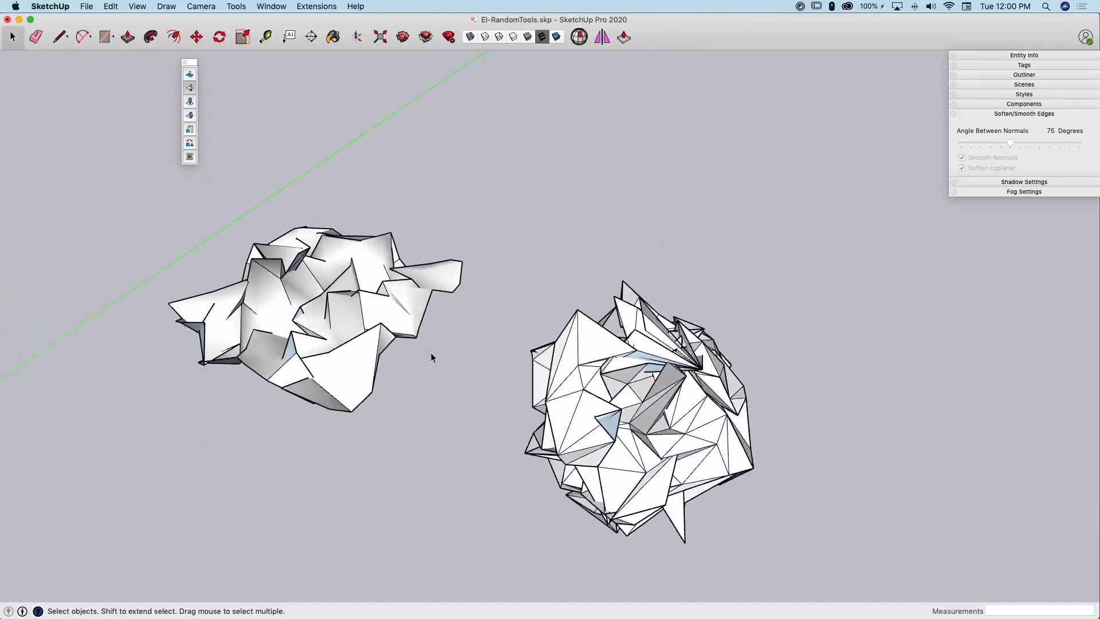
scroll(517, 277, up, 3)
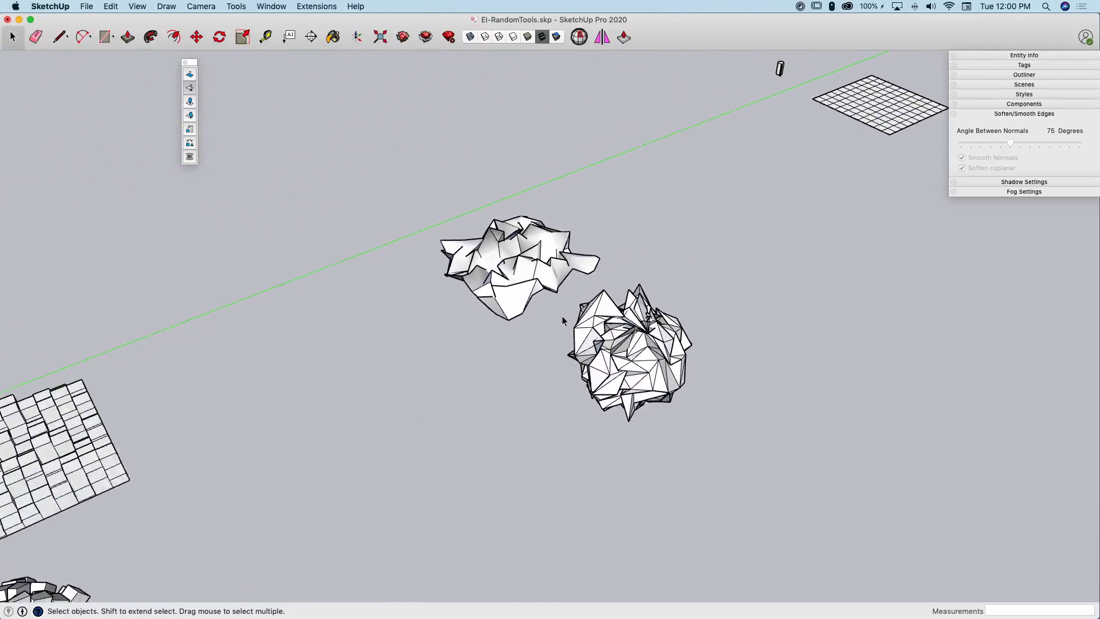
scroll(569, 315, up, 5)
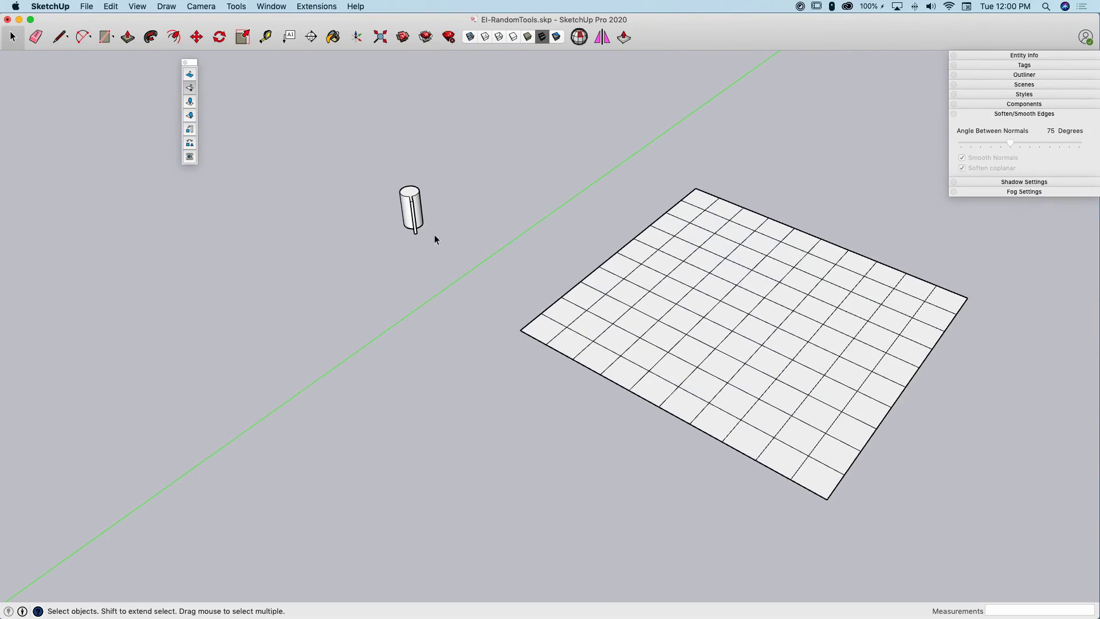
Step: Select the small cylinder together with the grid and launch Place Components Randomly on Faces
click(410, 212)
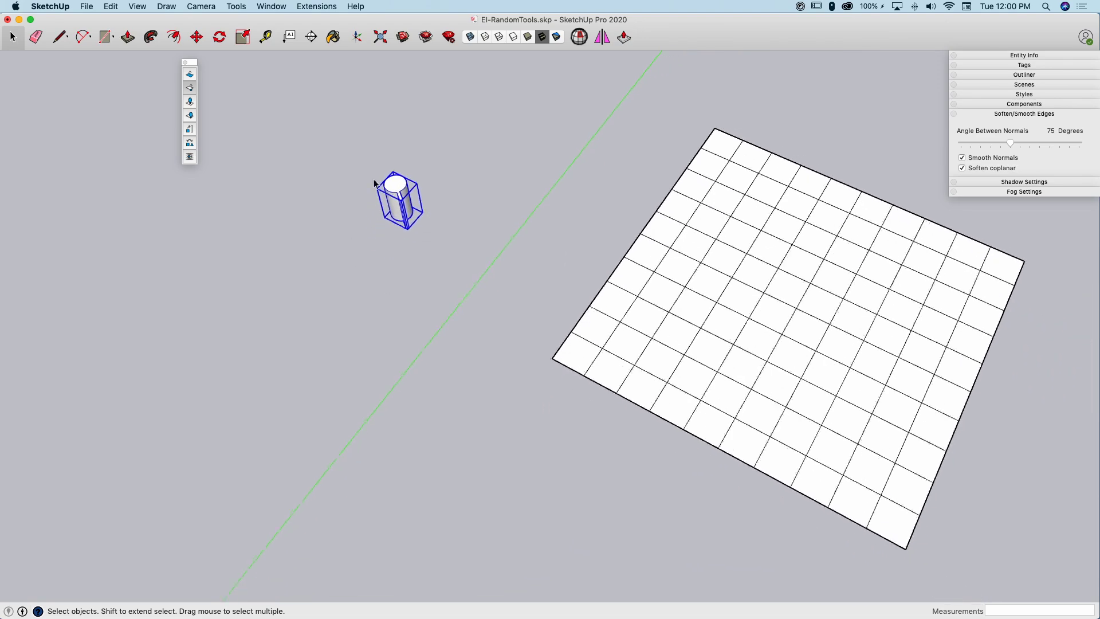
drag(354, 148, 921, 534)
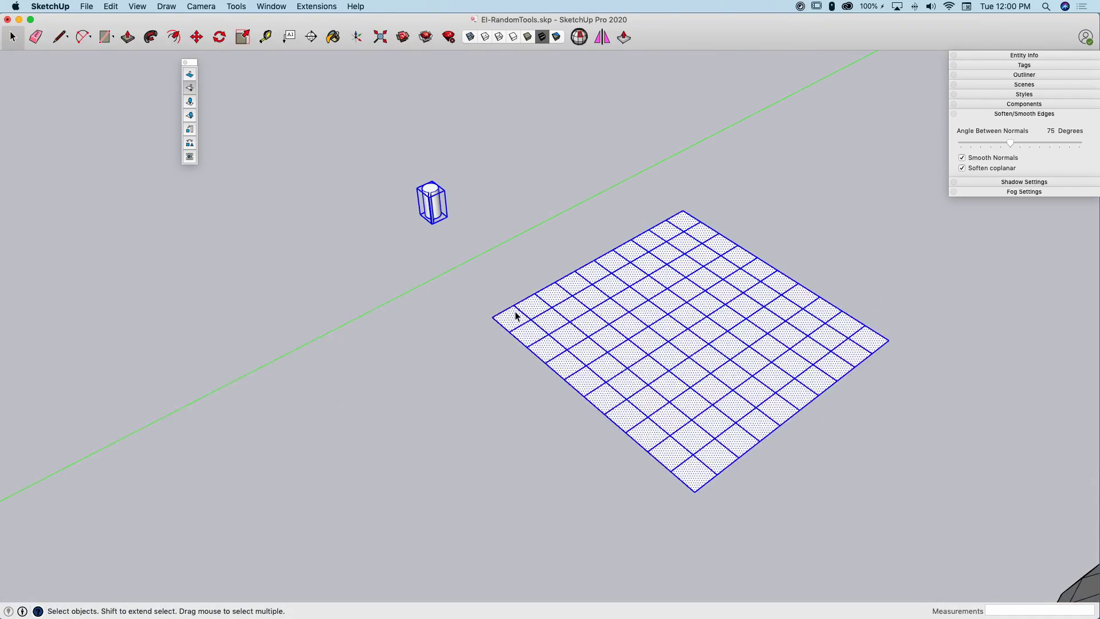
click(189, 102)
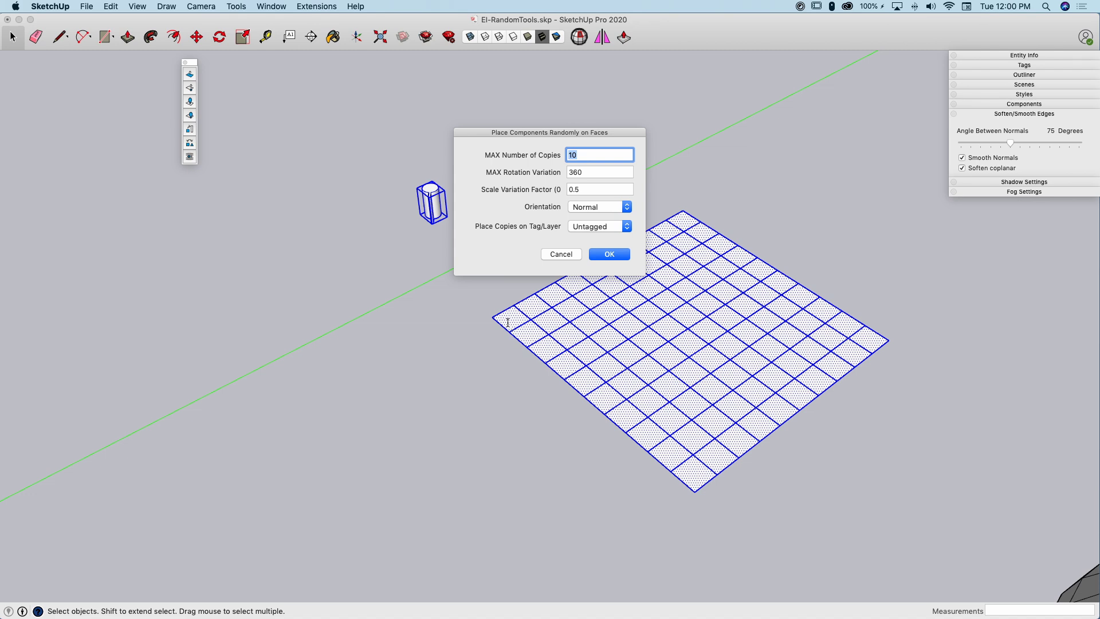
Step: Scatter up to 2 cylinder copies per grid face with 360 rotation, 0.5 scale variation, Normal orientation
text(2)
click(588, 172)
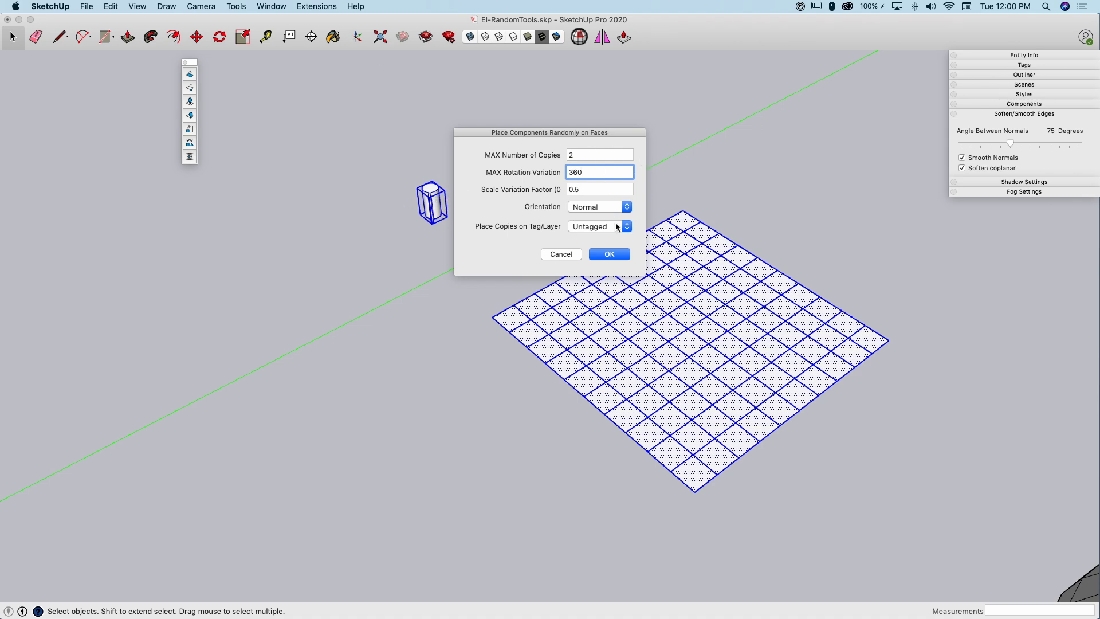
click(599, 189)
drag(578, 190, 556, 190)
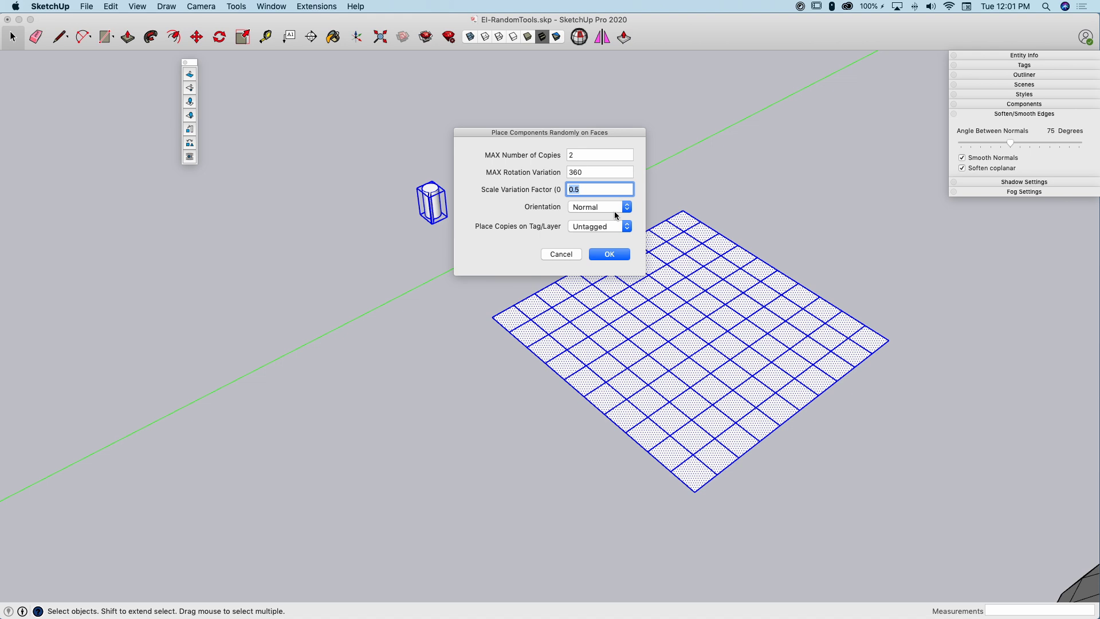
click(613, 208)
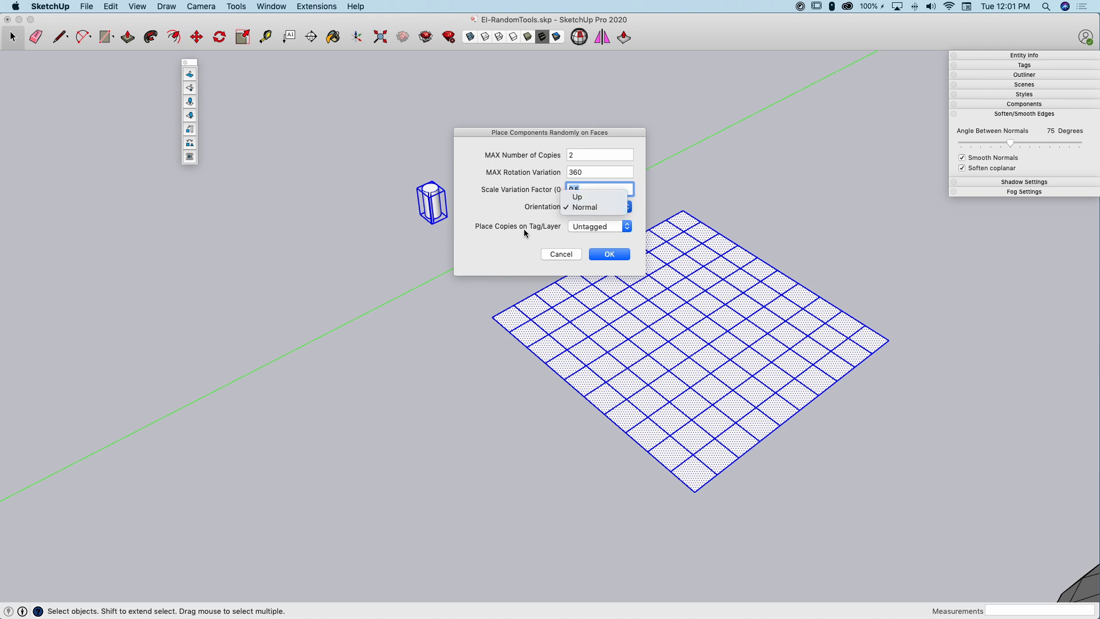
click(411, 210)
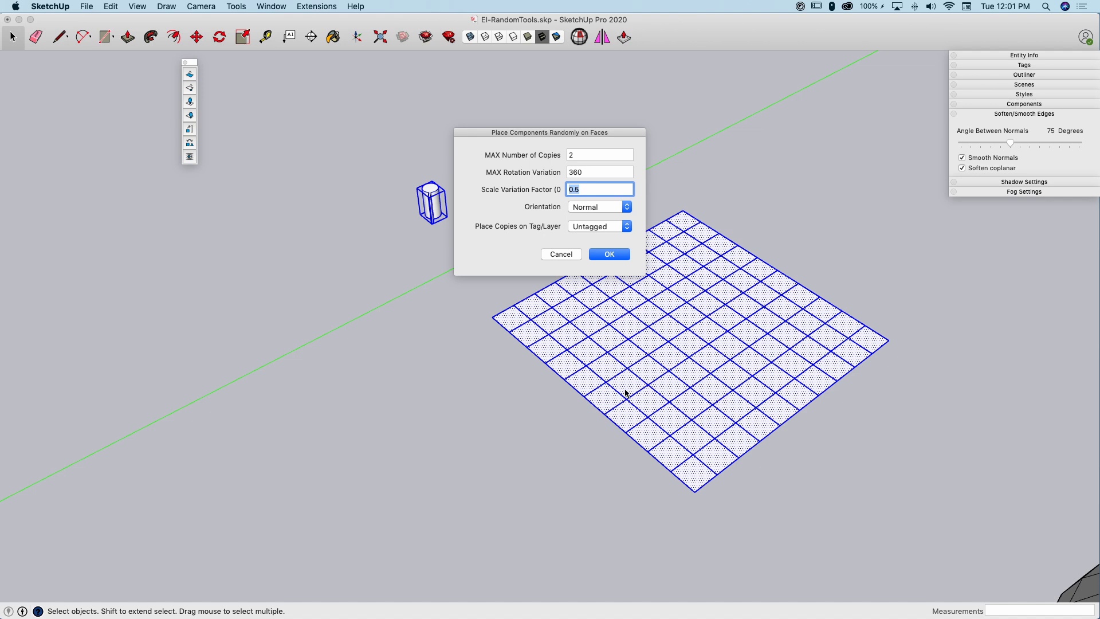
click(583, 208)
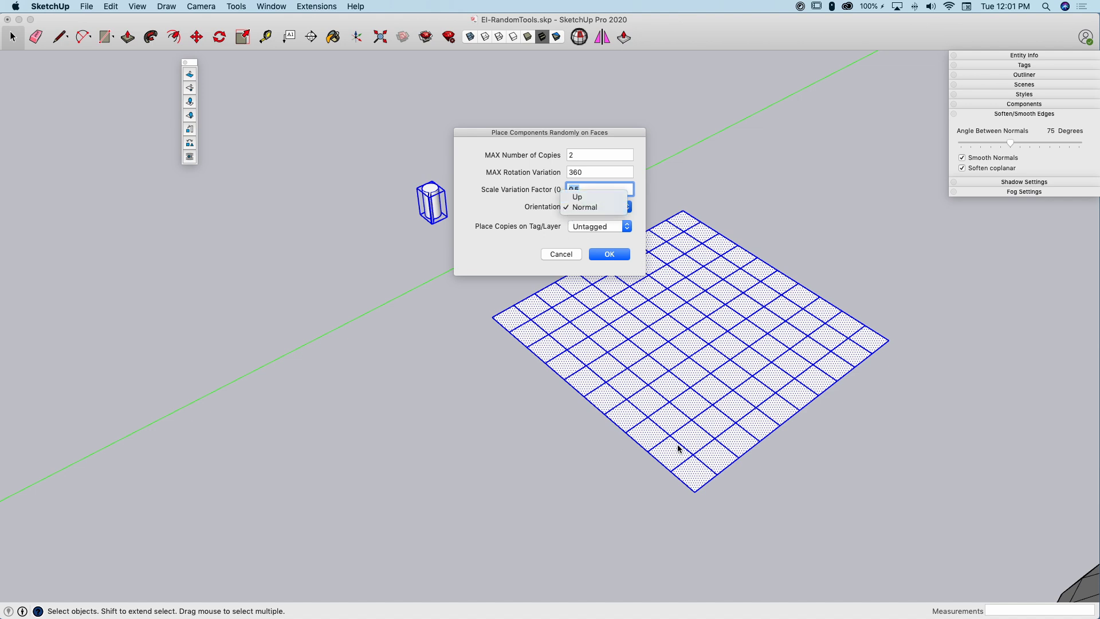
click(488, 180)
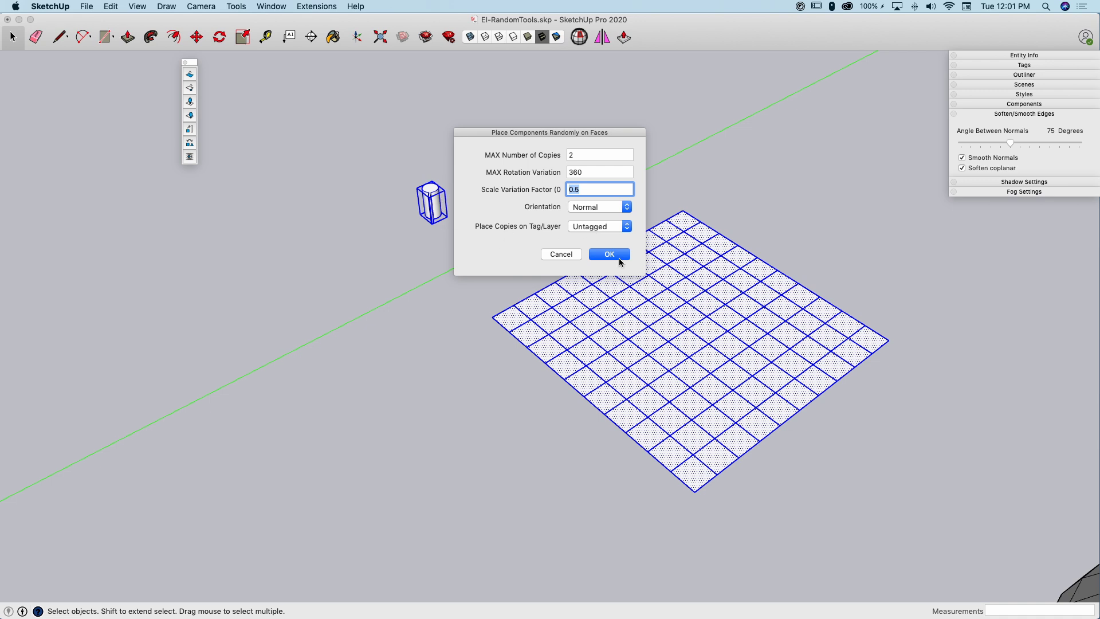
key(Return)
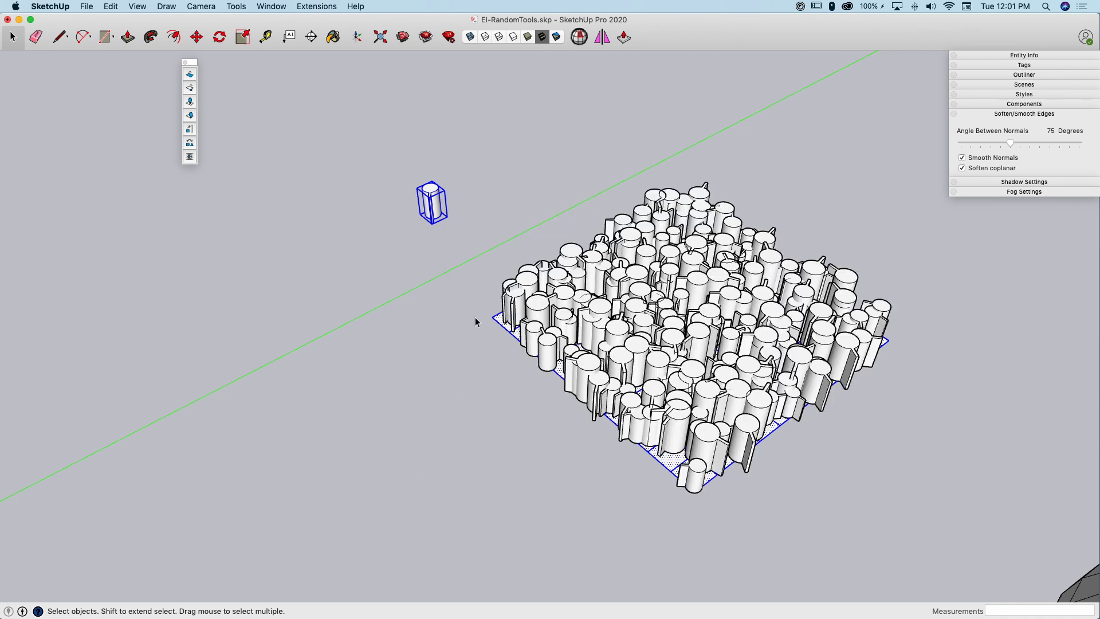
Step: Deselect, then orbit and zoom out until the plain sphere appears beside the cylinder-covered grid
scroll(768, 522, up, 3)
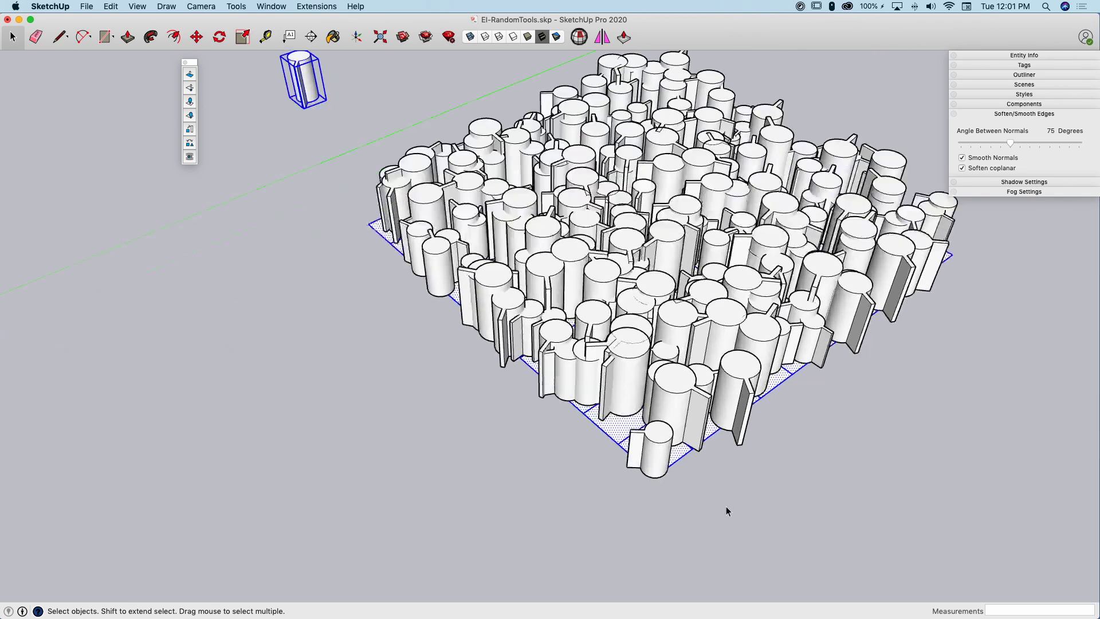
click(748, 473)
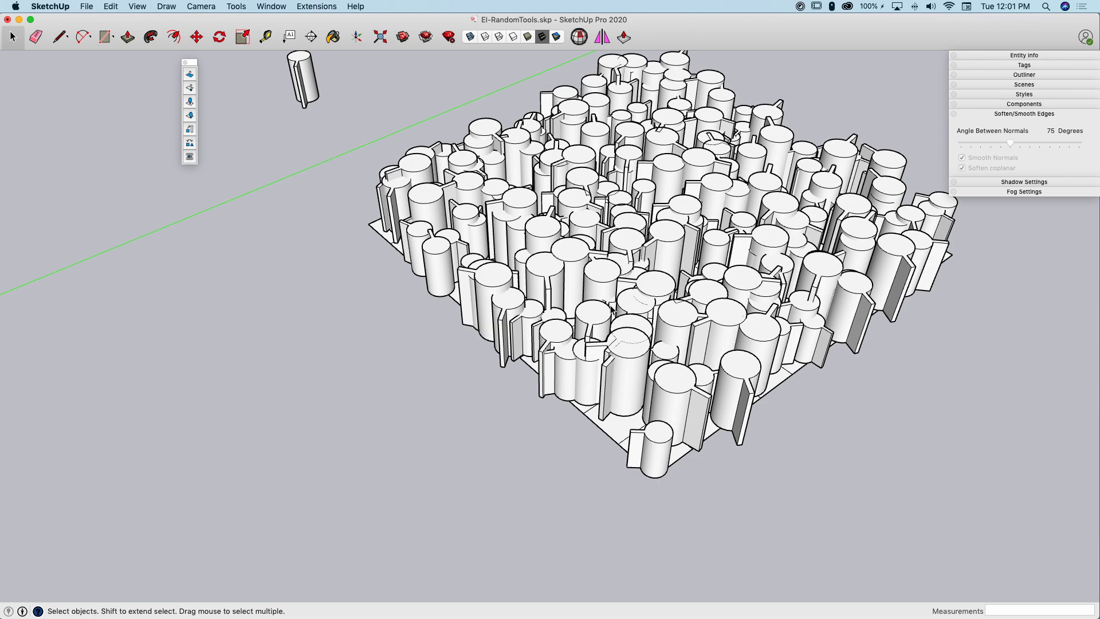
middle_drag(389, 366, 517, 465)
scroll(517, 466, down, 10)
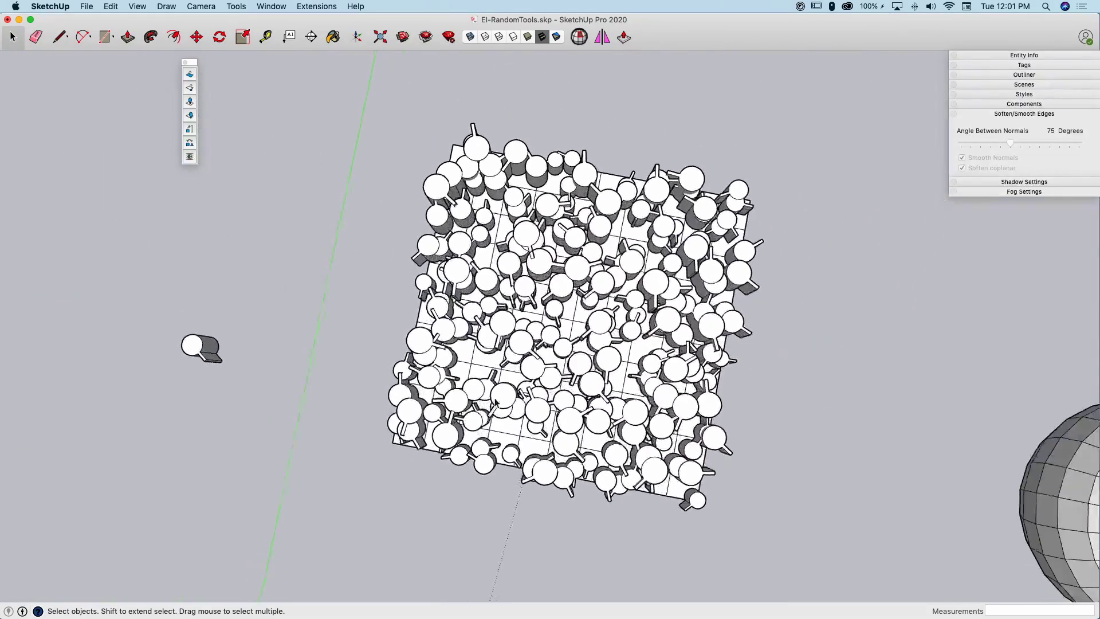
middle_drag(502, 362, 268, 346)
middle_drag(138, 340, 570, 278)
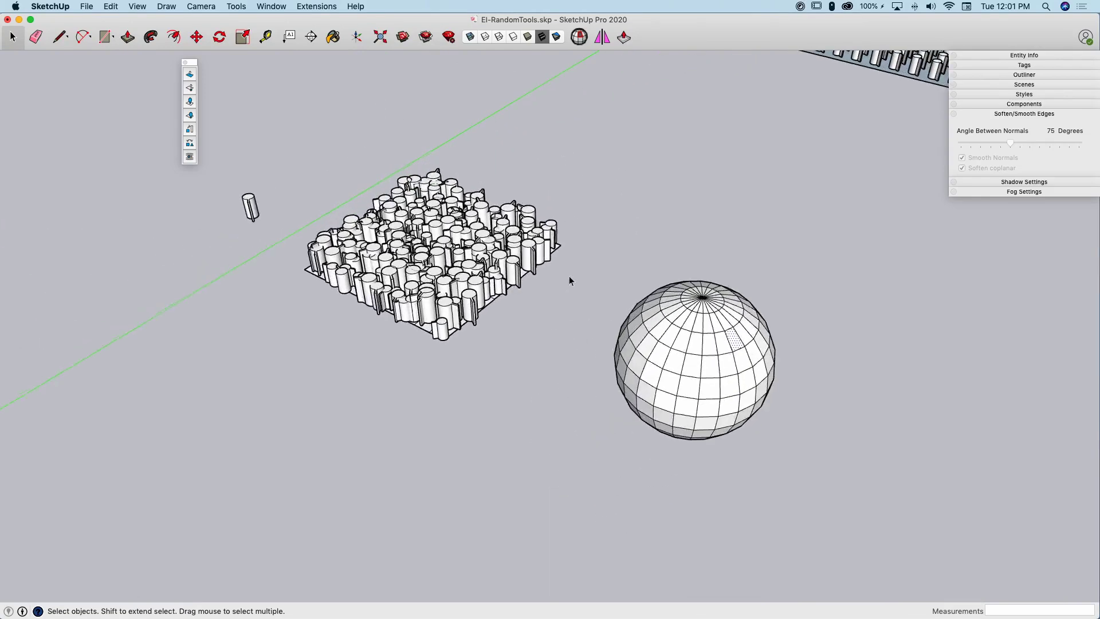
Step: Select the sphere and small cylinder and set random face placement to 1 copy per face
drag(569, 269, 849, 481)
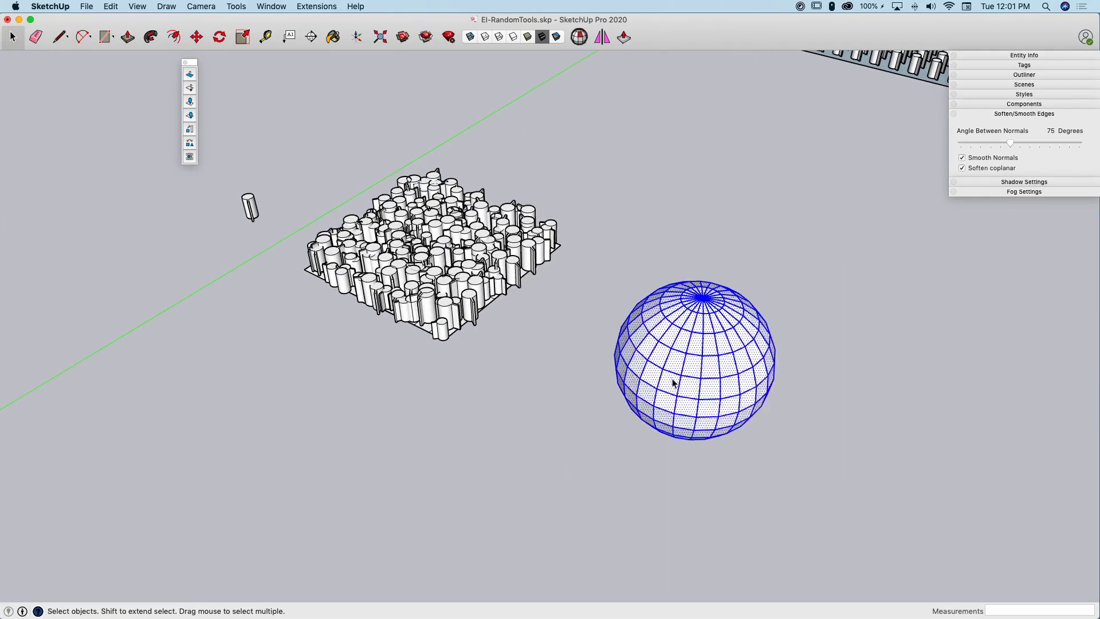
shift+click(248, 205)
middle_drag(703, 380, 658, 356)
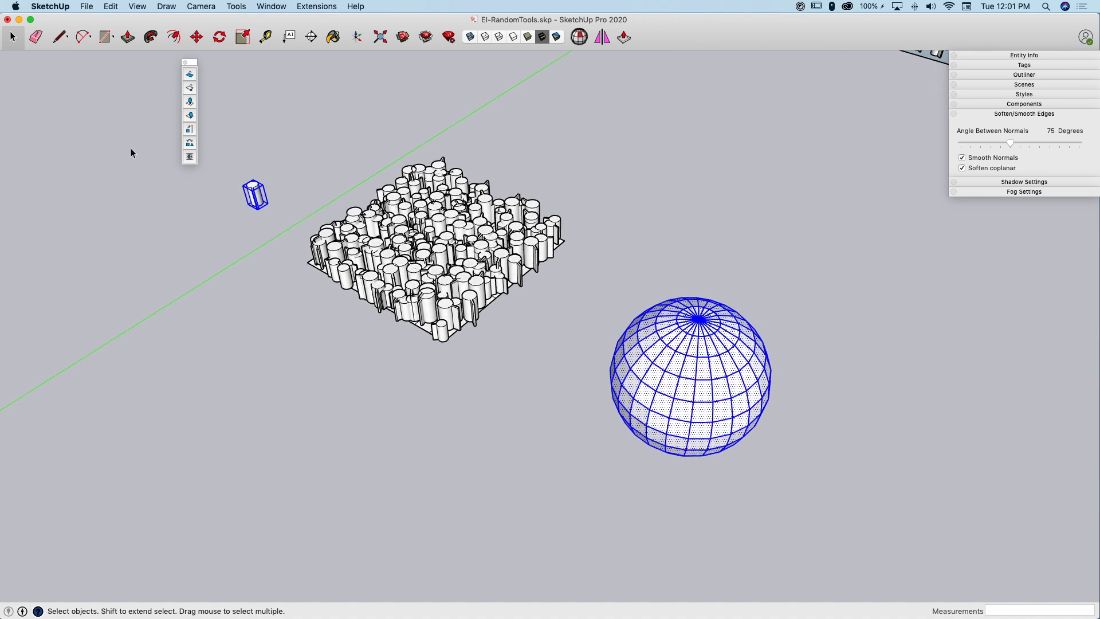
click(191, 105)
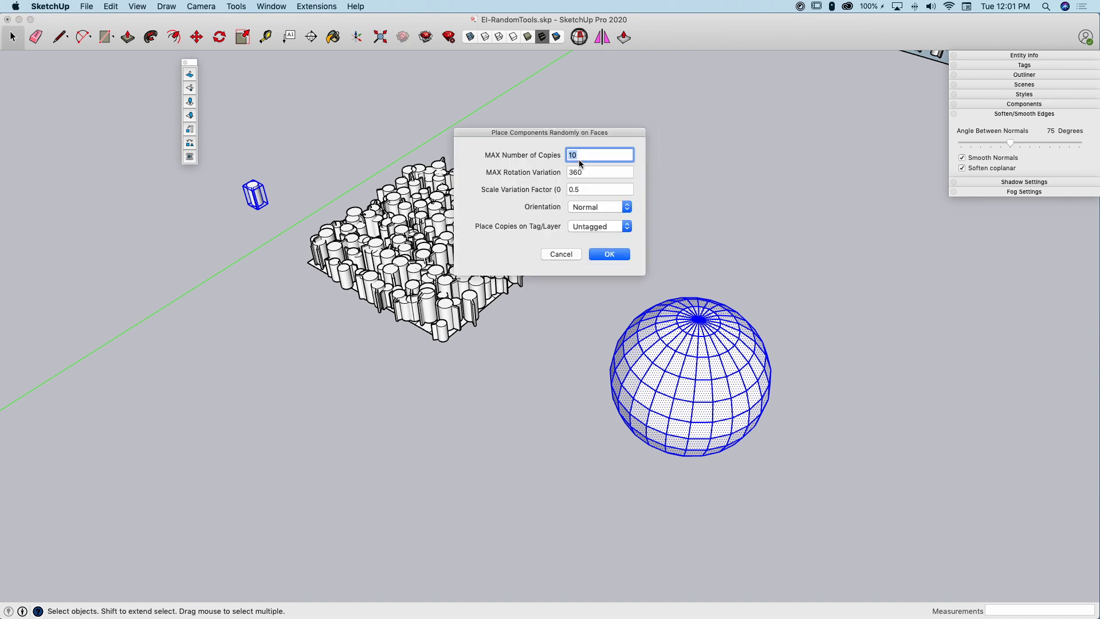
text(1)
double_click(586, 192)
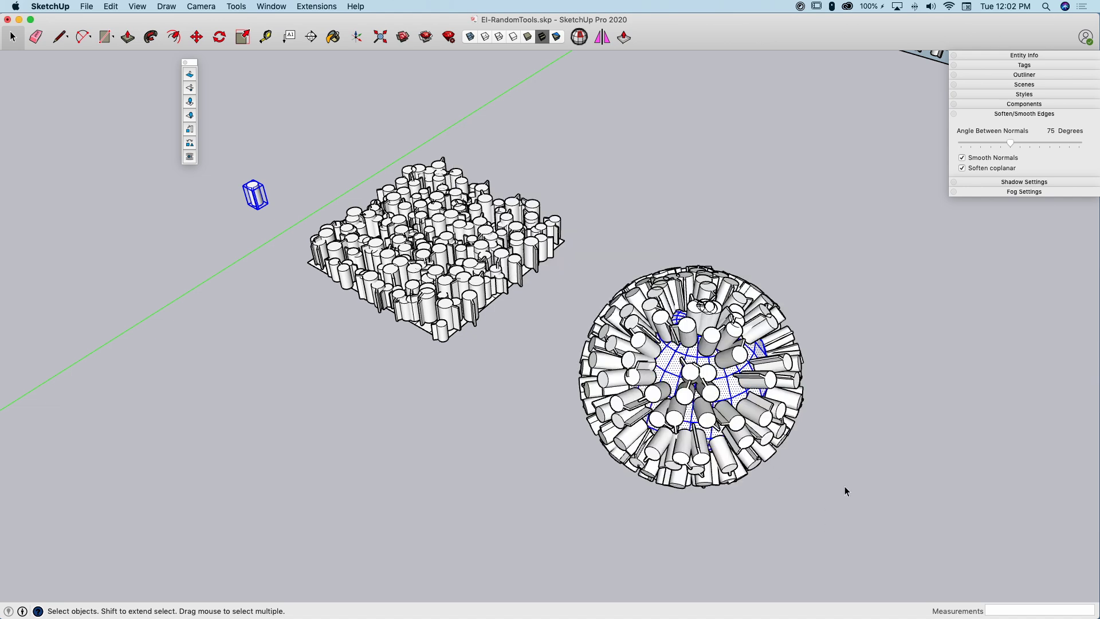
right_click(845, 491)
click(827, 435)
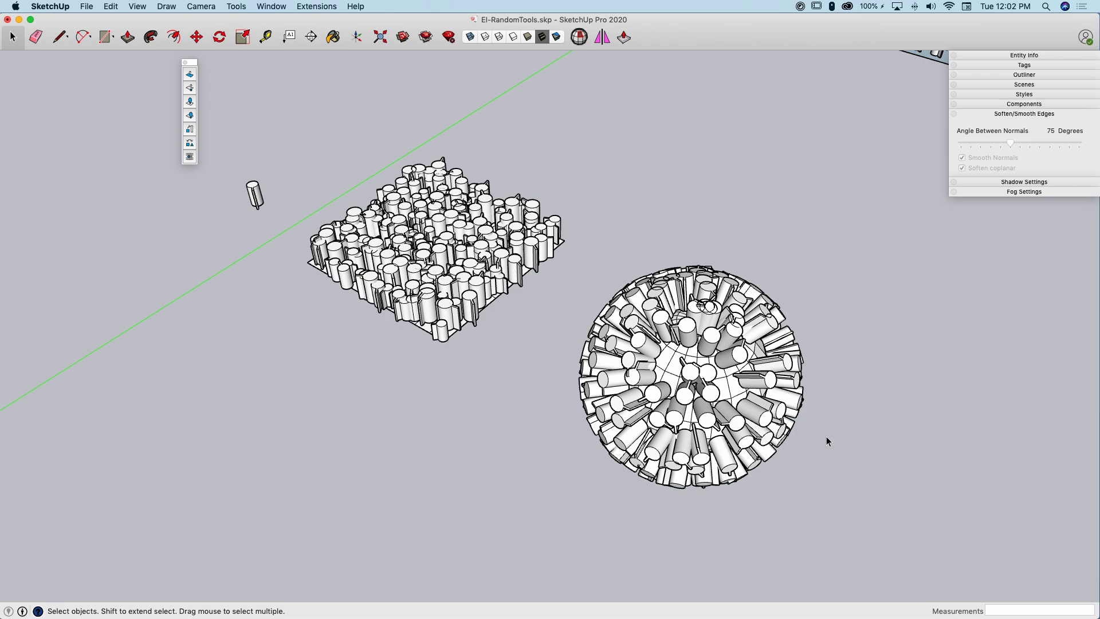
middle_drag(826, 435, 769, 345)
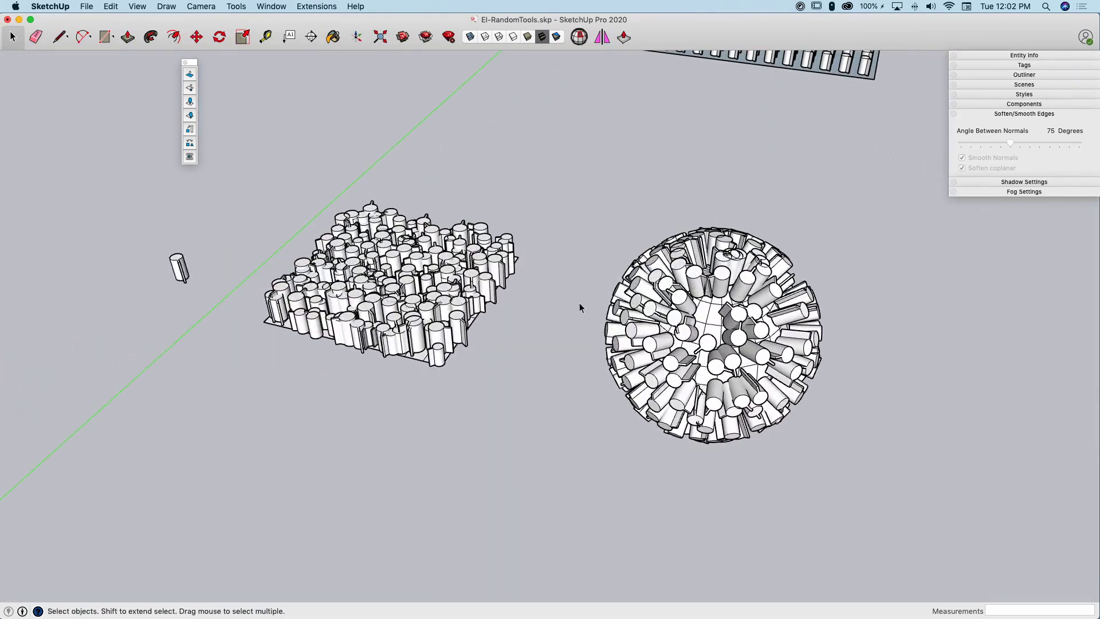
middle_drag(579, 304, 532, 393)
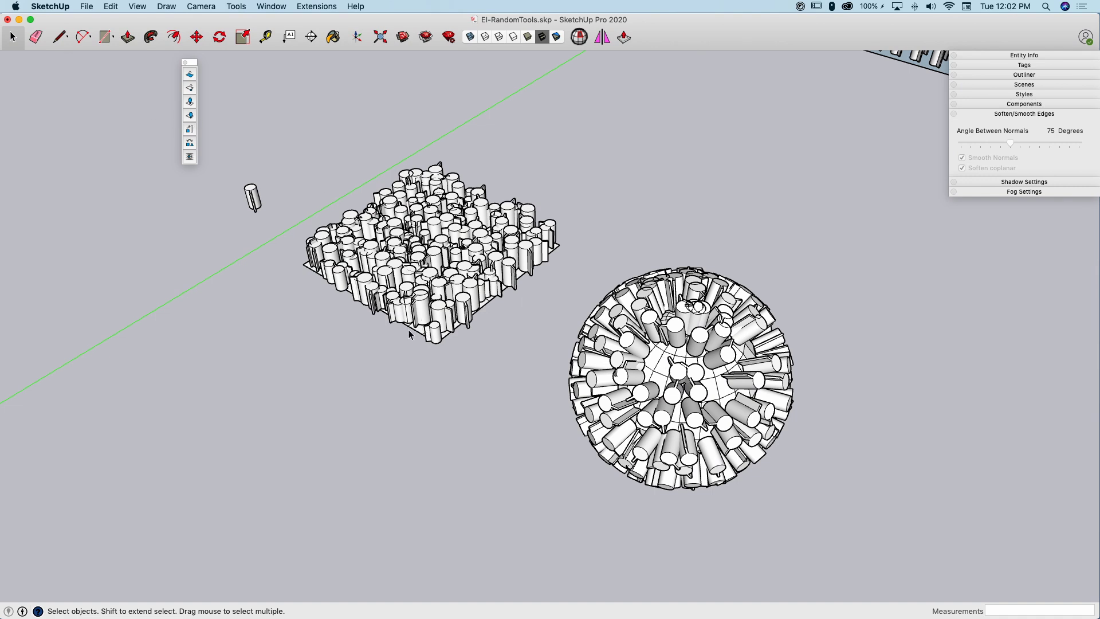
Step: Select all 272 arrayed cylinders from the front view and bring up Randomize Objects settings
click(194, 133)
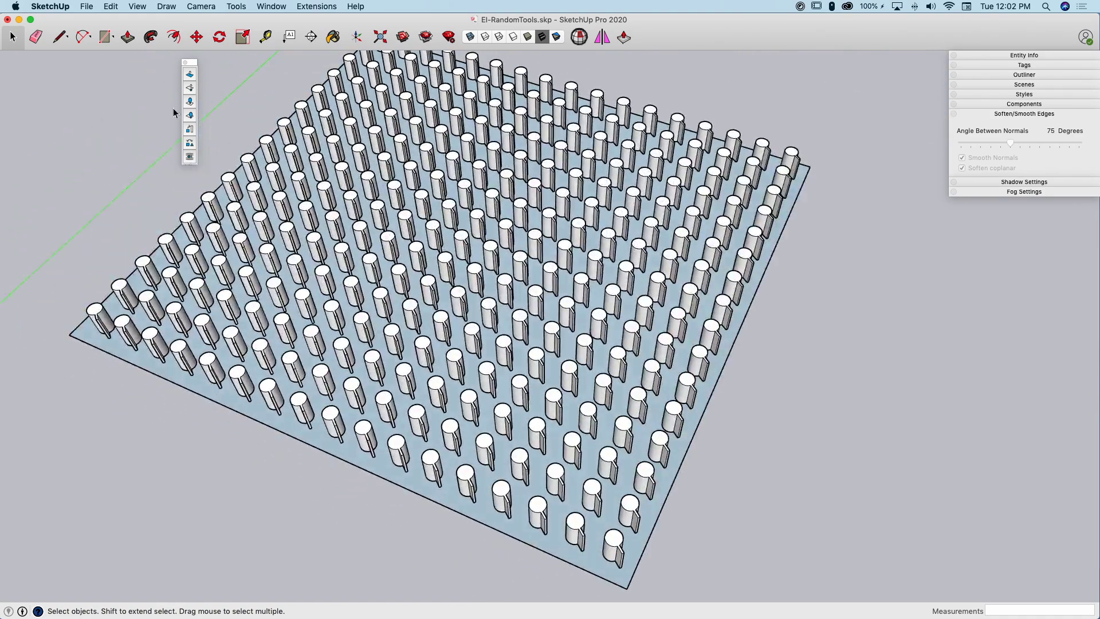
middle_drag(589, 210, 445, 293)
key(super+3)
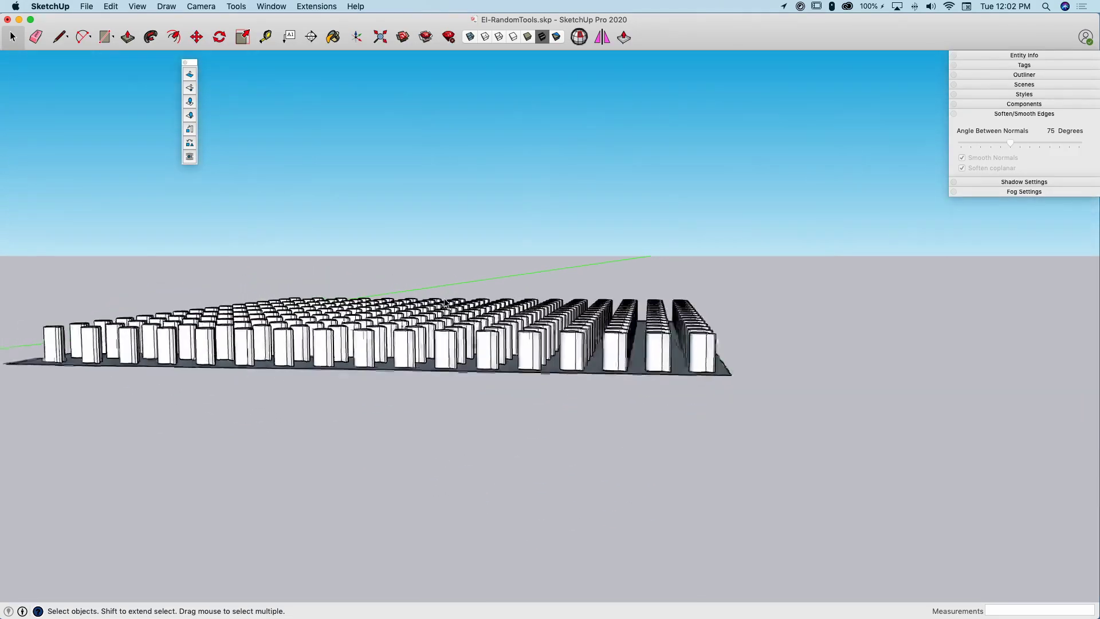
drag(798, 263, 181, 331)
middle_drag(381, 325, 465, 293)
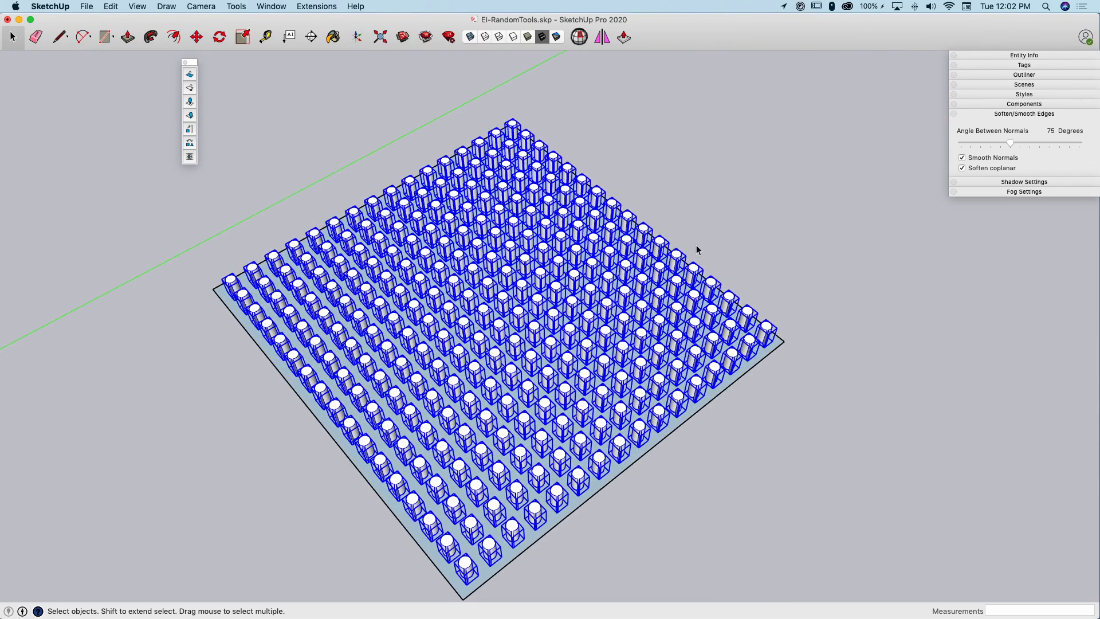
click(1042, 55)
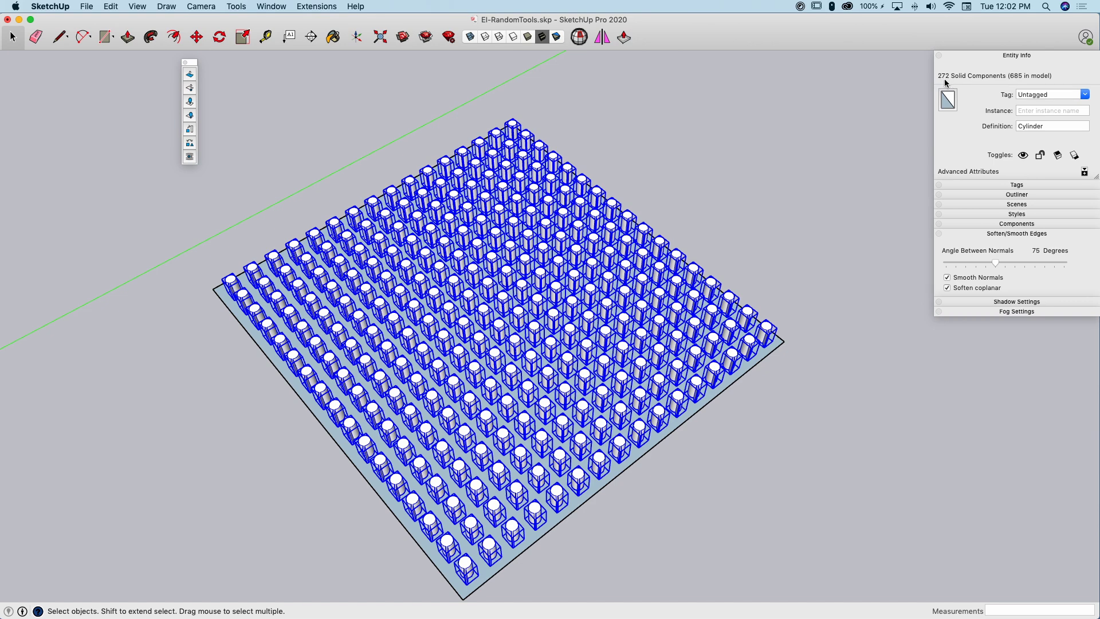
click(190, 130)
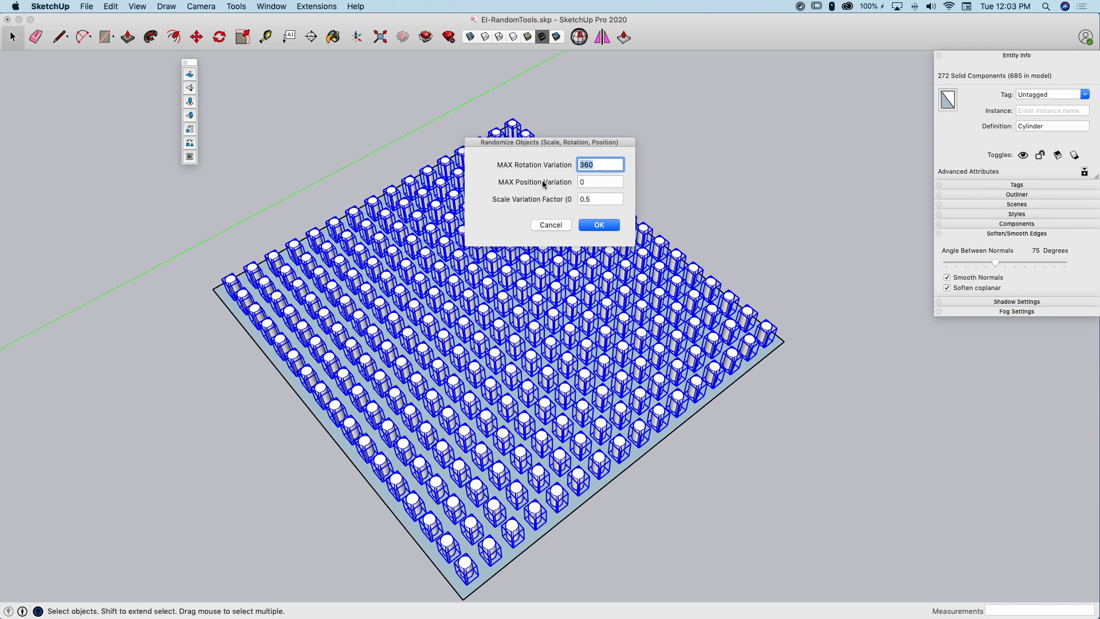
Step: Randomize the 272 cylinders with 360 rotation, 6" max position variation and scale factor 1
key(Tab)
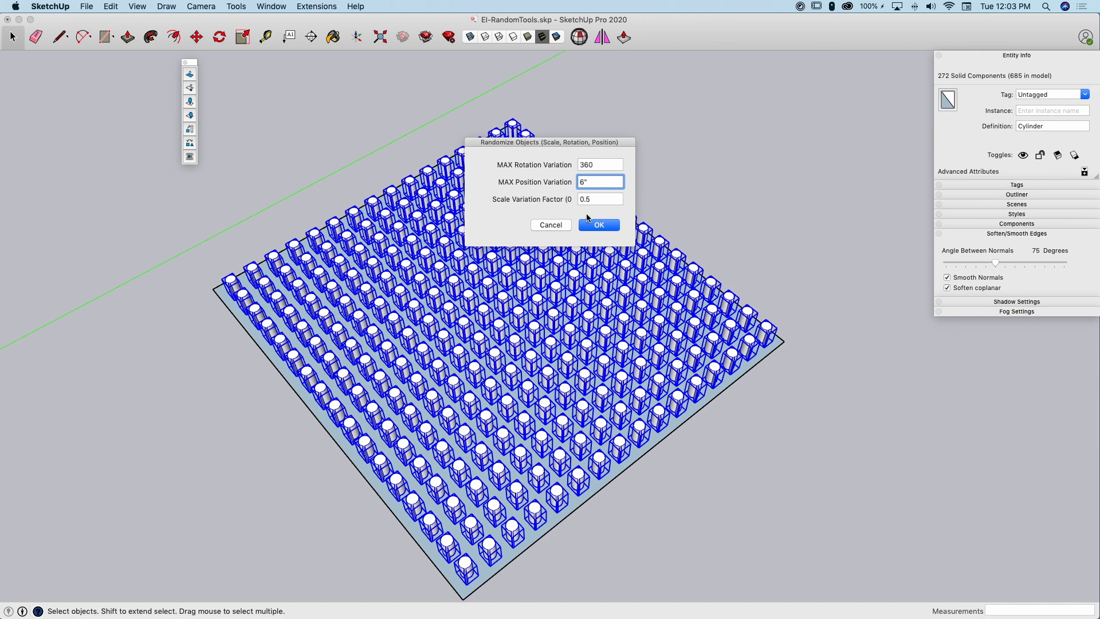
double_click(608, 198)
text(1)
click(602, 225)
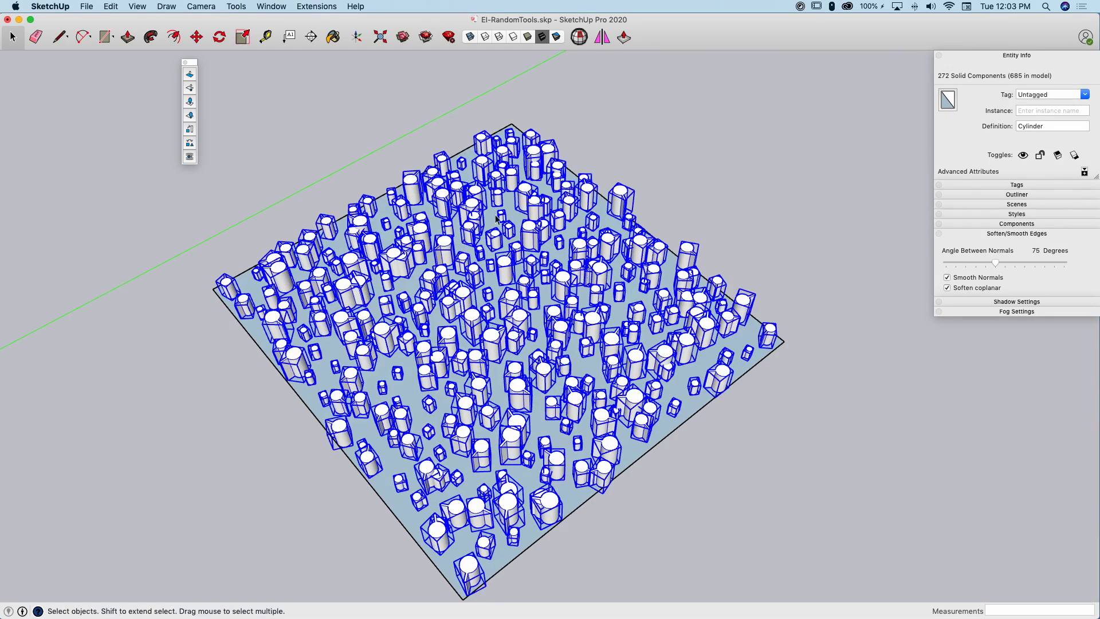
right_click(269, 437)
click(209, 386)
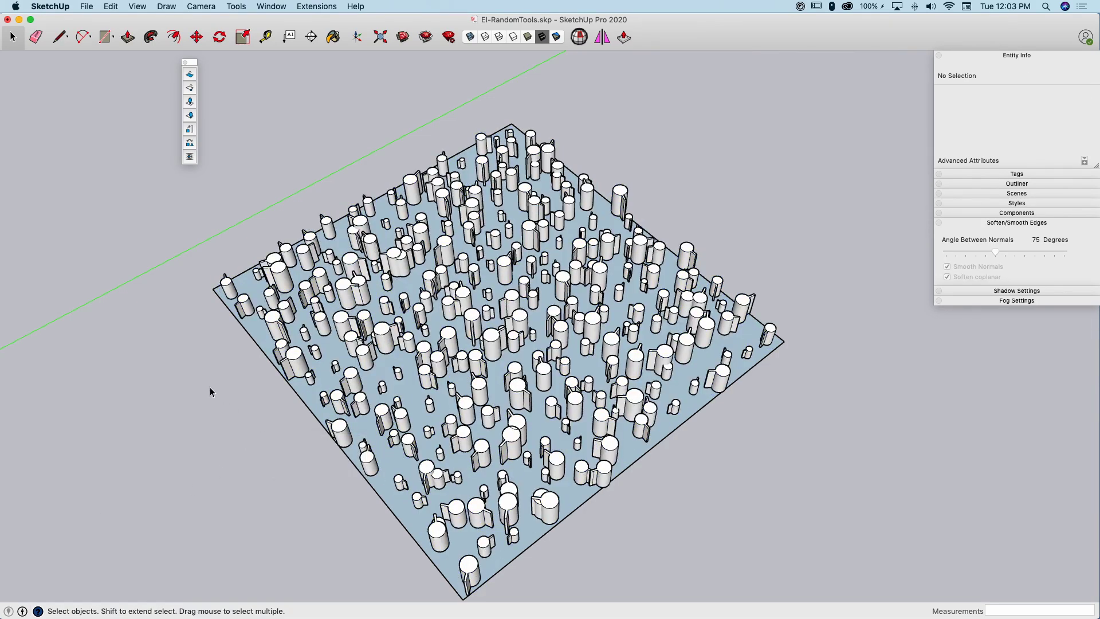
middle_drag(208, 387, 271, 382)
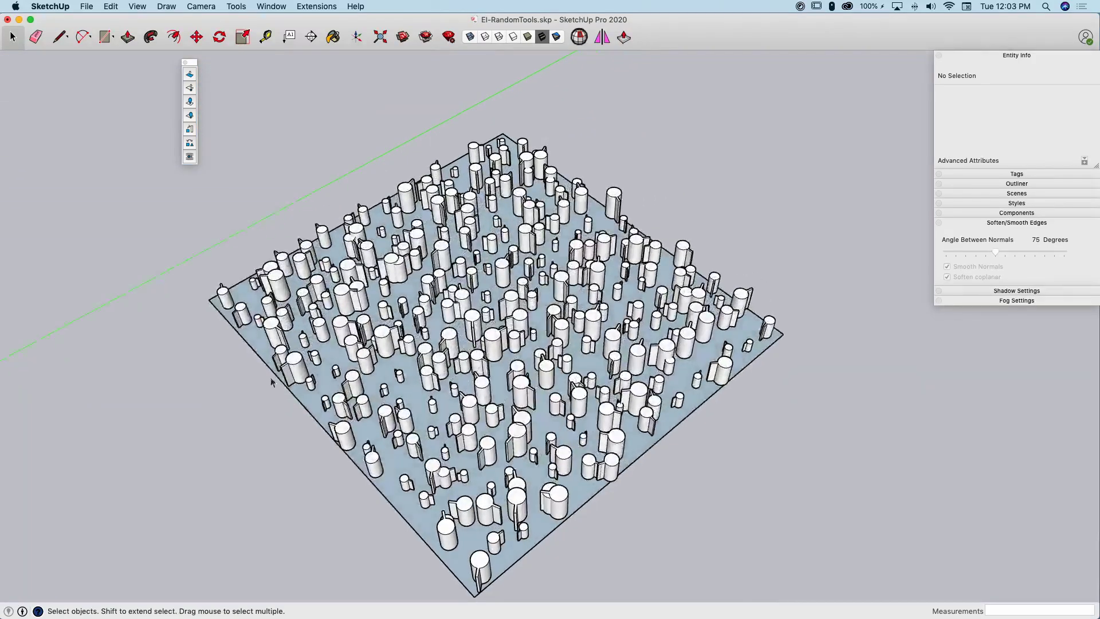
middle_drag(680, 448, 445, 363)
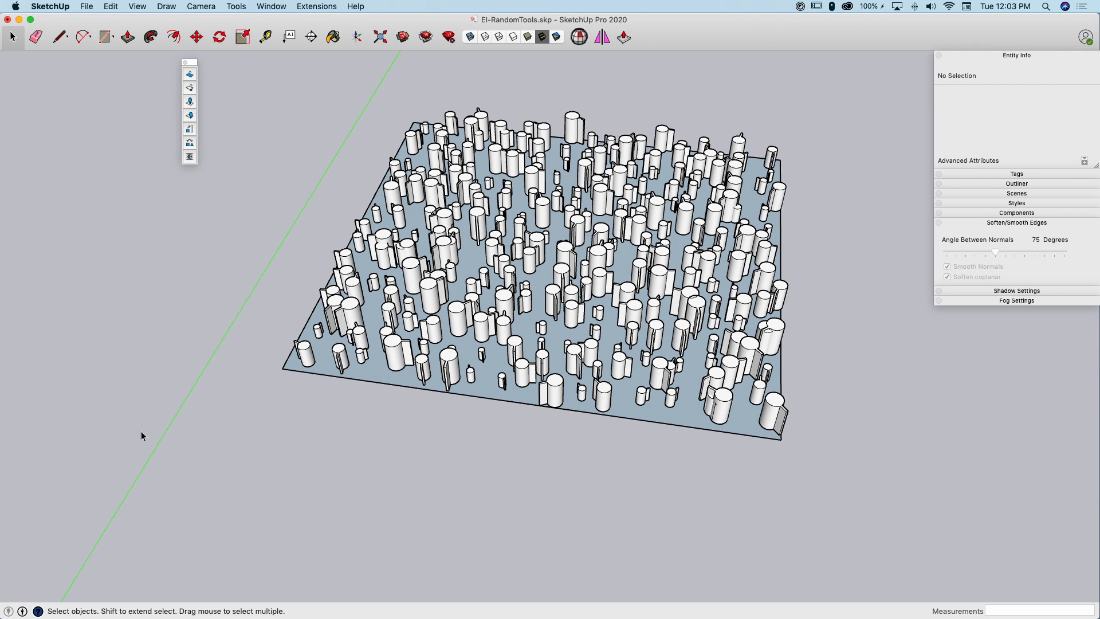
middle_drag(512, 206, 610, 306)
key(super+4)
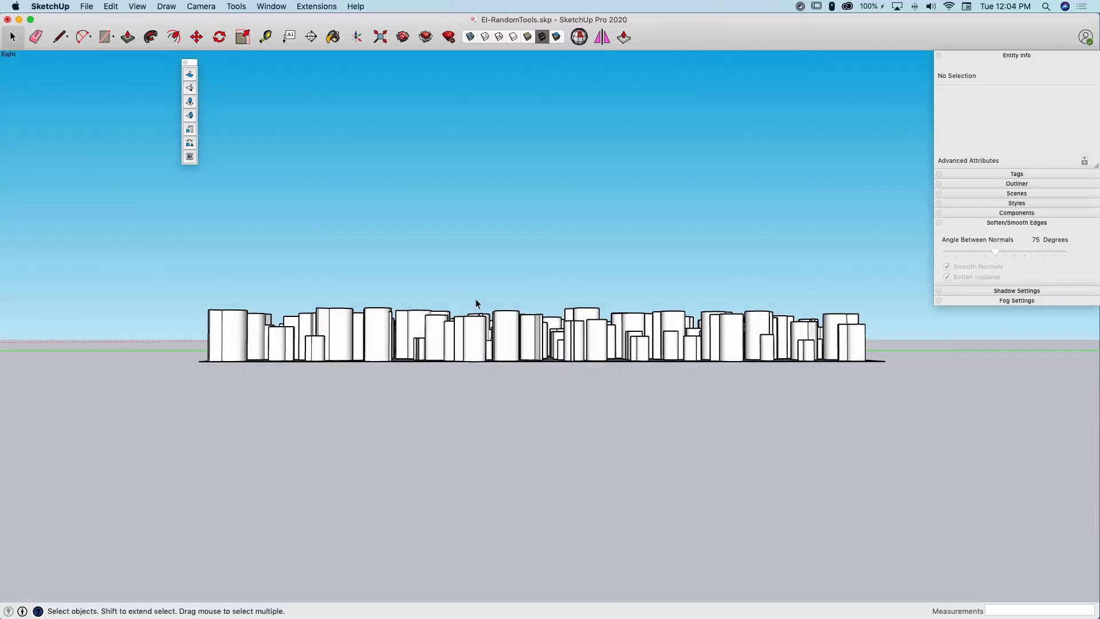
middle_drag(479, 307, 475, 351)
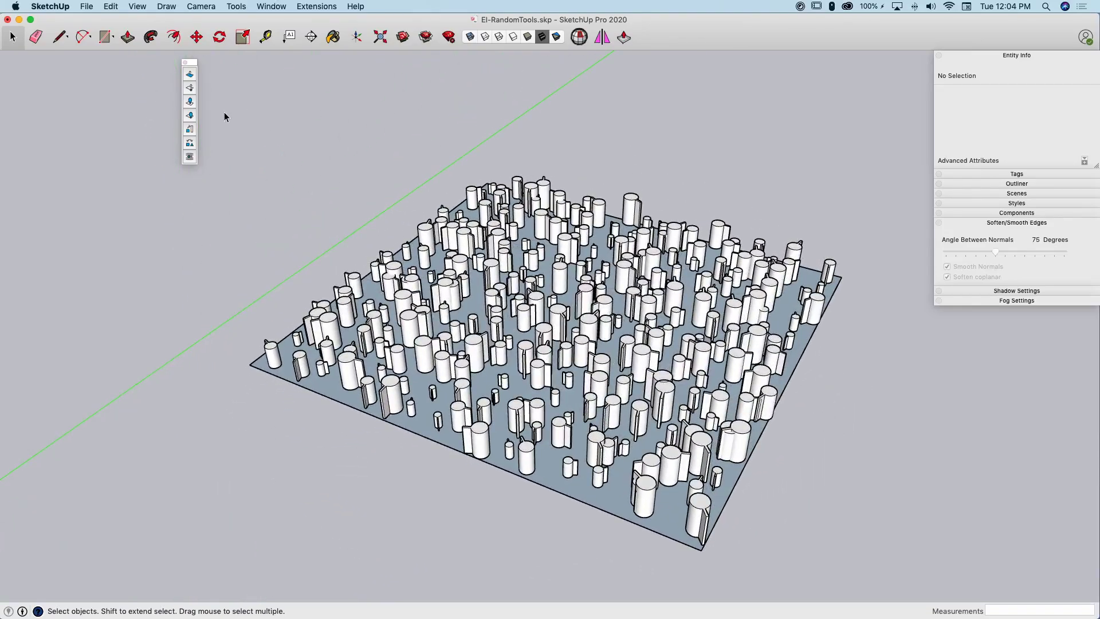